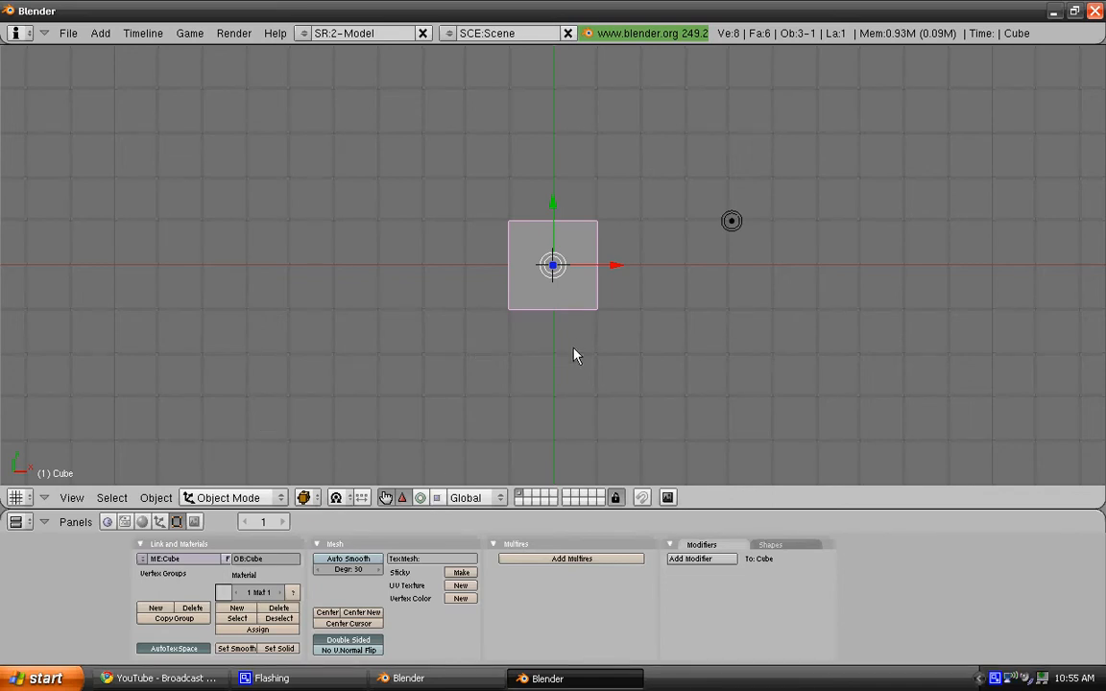
# Add a plane mesh at the cube's centre and scale it up into a large ground surface.
pyautogui.moveTo(575, 353); pyautogui.dragTo(548, 195, button='middle')
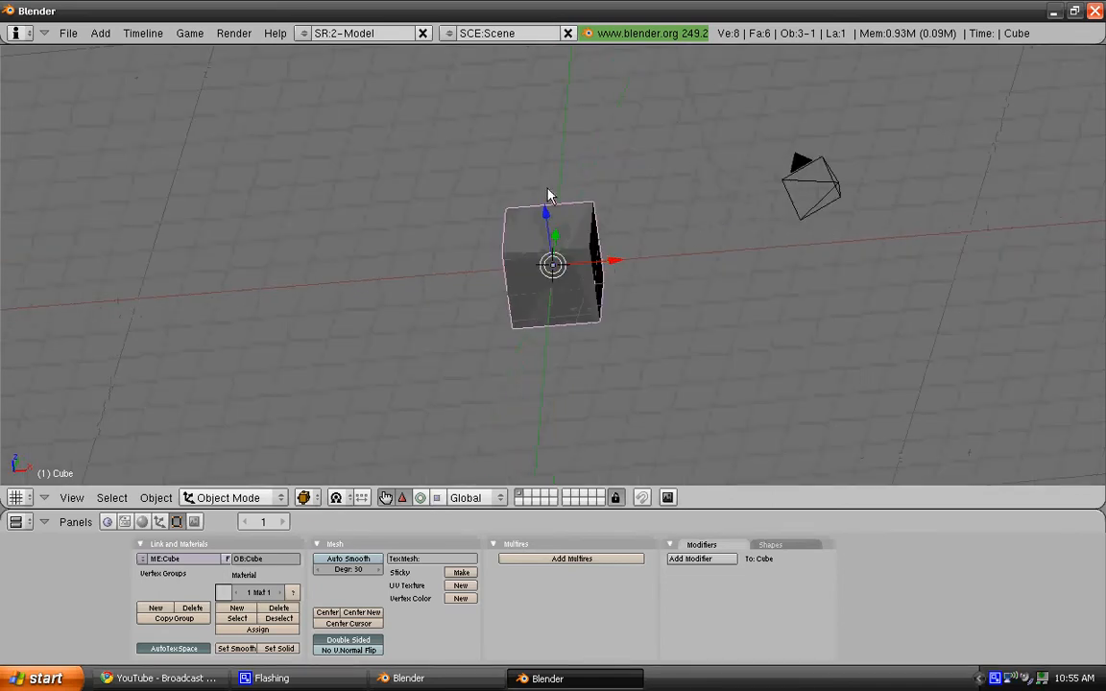
pyautogui.click(101, 33)
pyautogui.moveTo(118, 48)
pyautogui.click(225, 51)
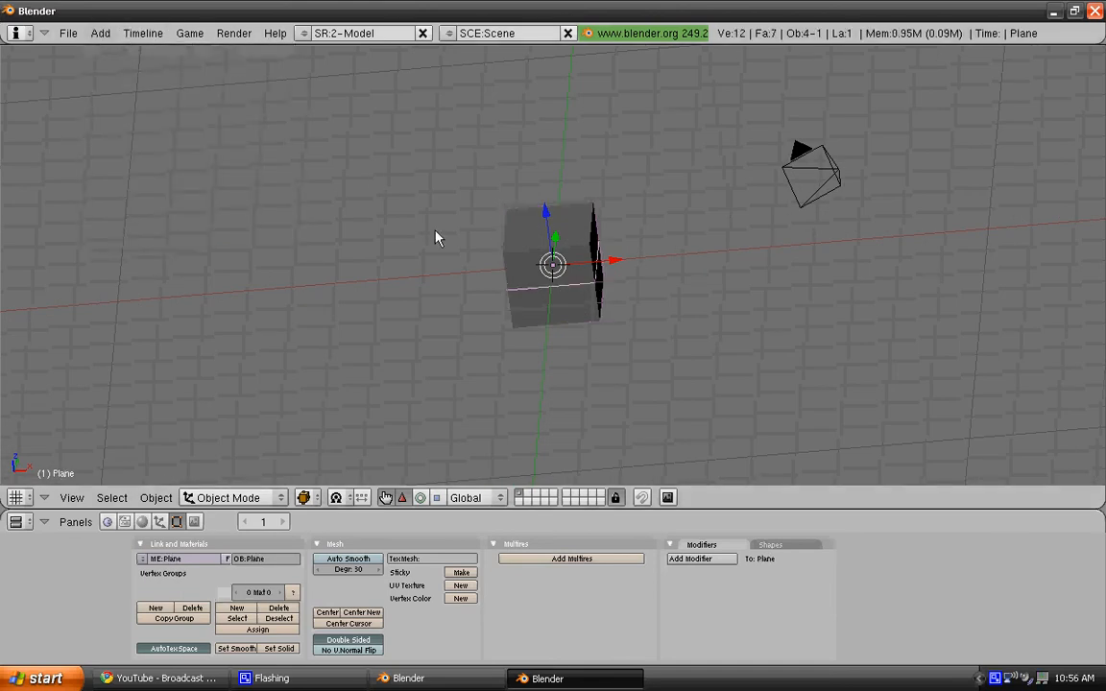
pyautogui.press('s')
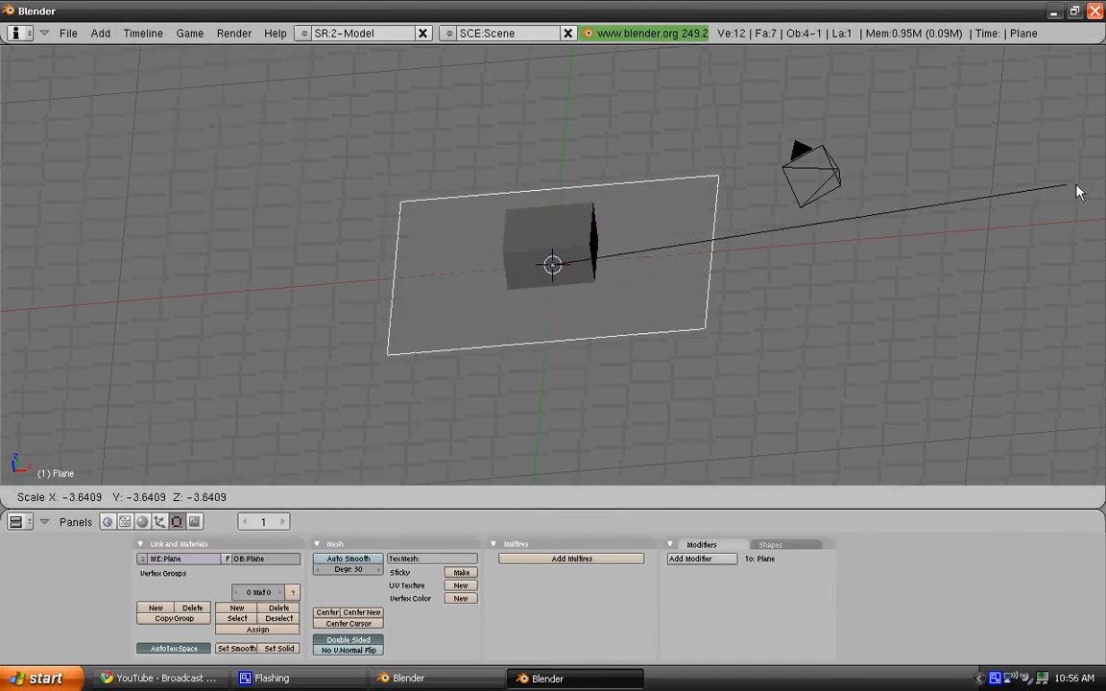
pyautogui.click(1075, 188)
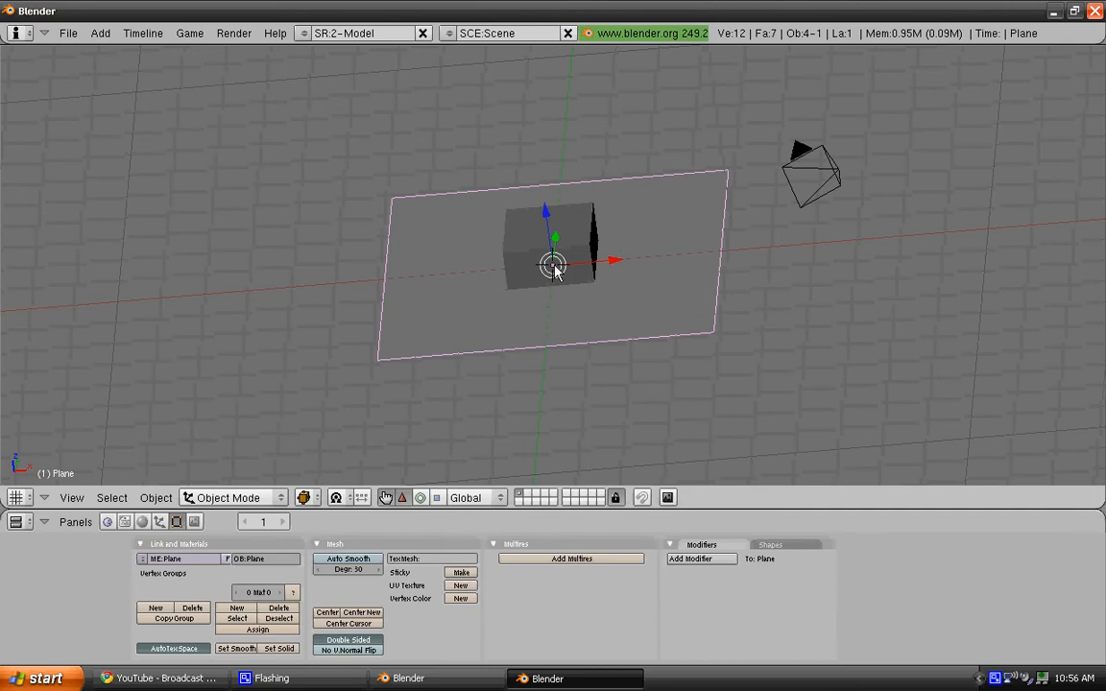
pyautogui.press('s')
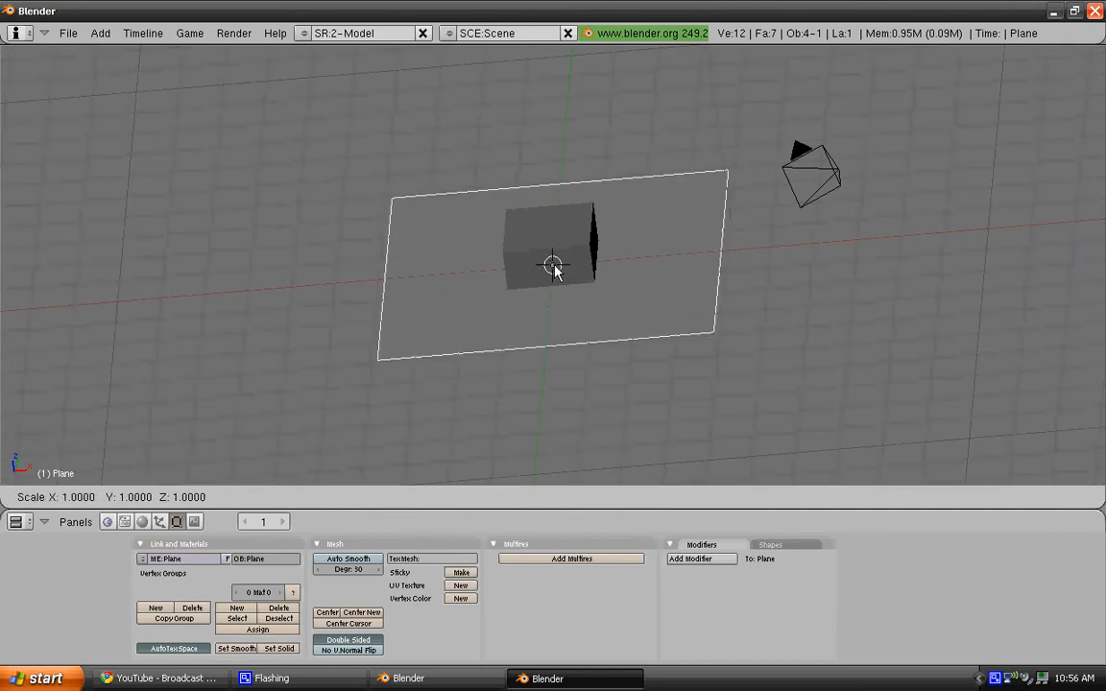
pyautogui.click(556, 268)
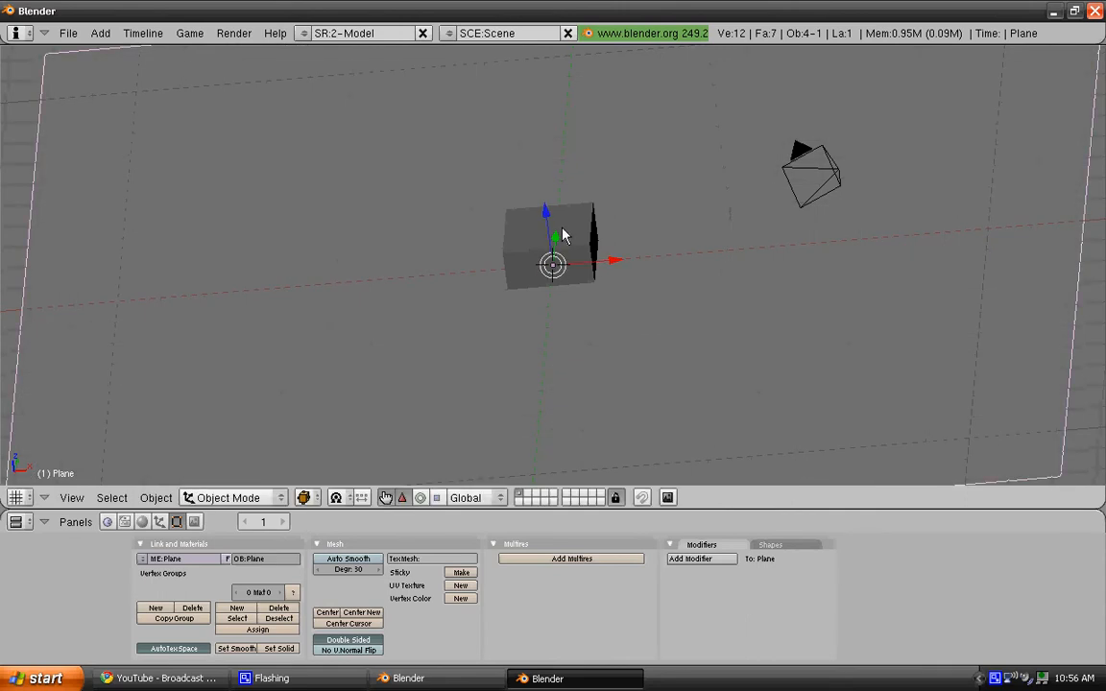
# Select the cube and raise it along the Z axis above the ground plane.
pyautogui.rightClick(563, 236)
pyautogui.moveTo(544, 220); pyautogui.dragTo(516, 115)
pyautogui.moveTo(580, 358); pyautogui.dragTo(492, 265, button='middle')
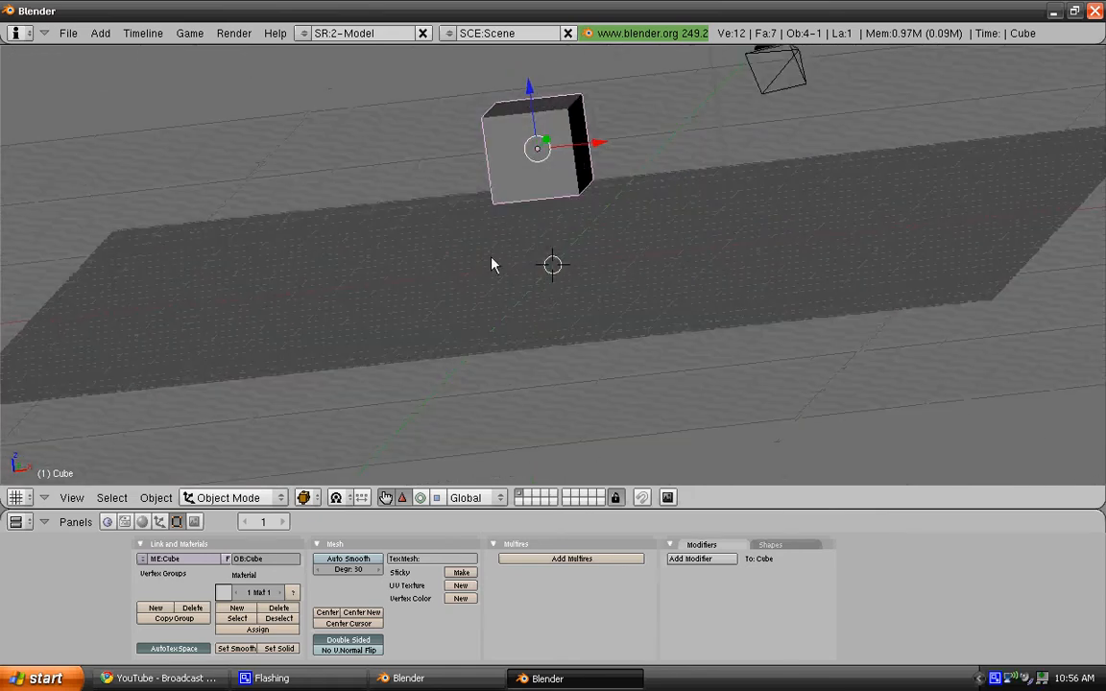
# Set the cube's game physics type to Dynamic in its logic settings.
pyautogui.click(108, 523)
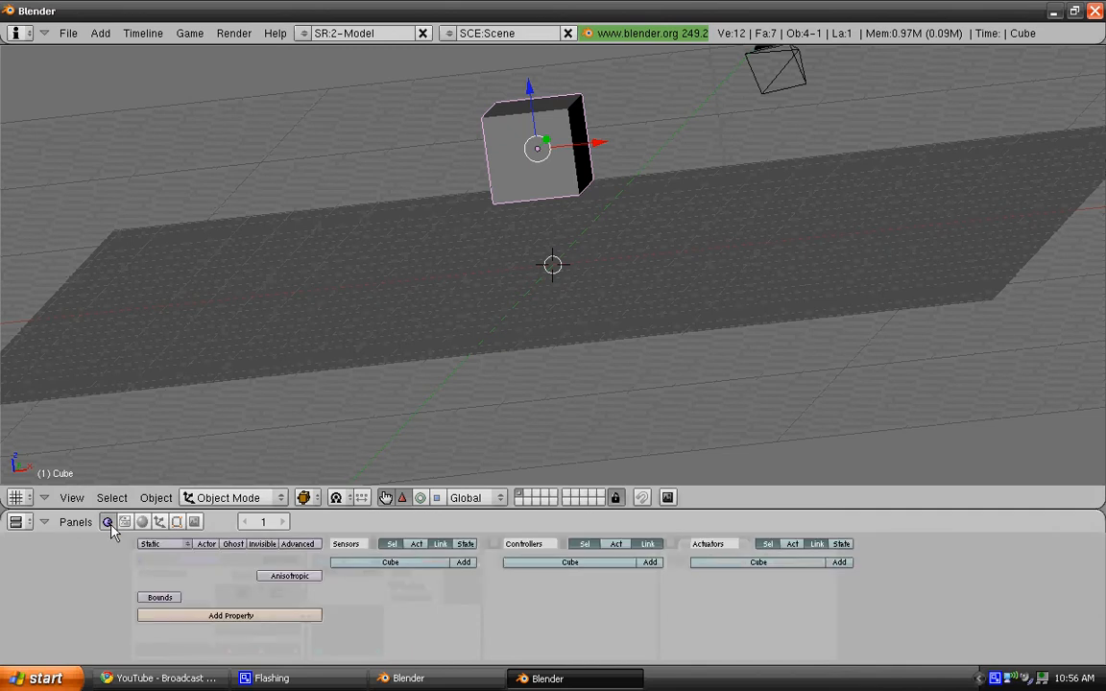
pyautogui.click(187, 545)
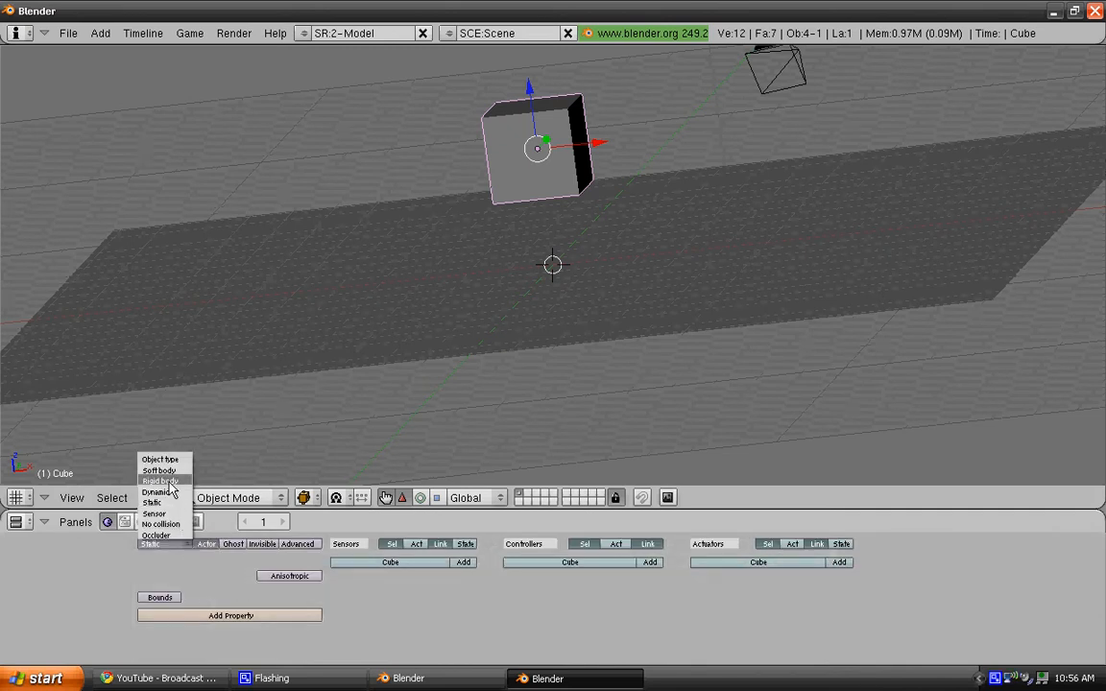
pyautogui.click(155, 491)
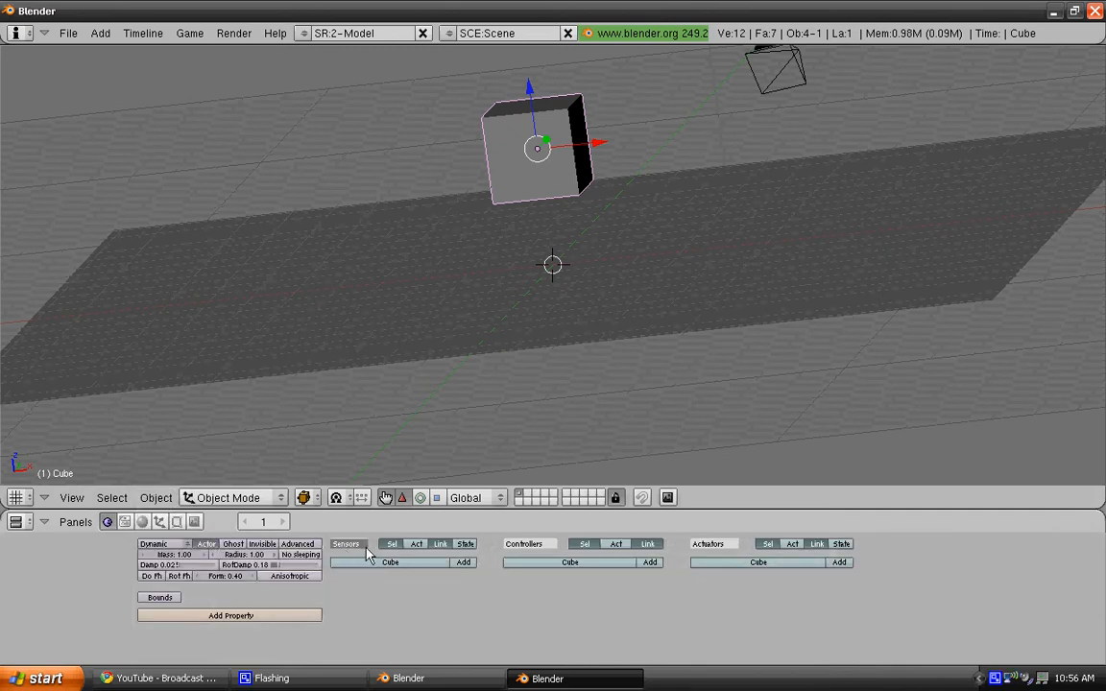
# Add a Keyboard sensor to the cube and assign it the W key.
pyautogui.click(463, 563)
pyautogui.click(382, 576)
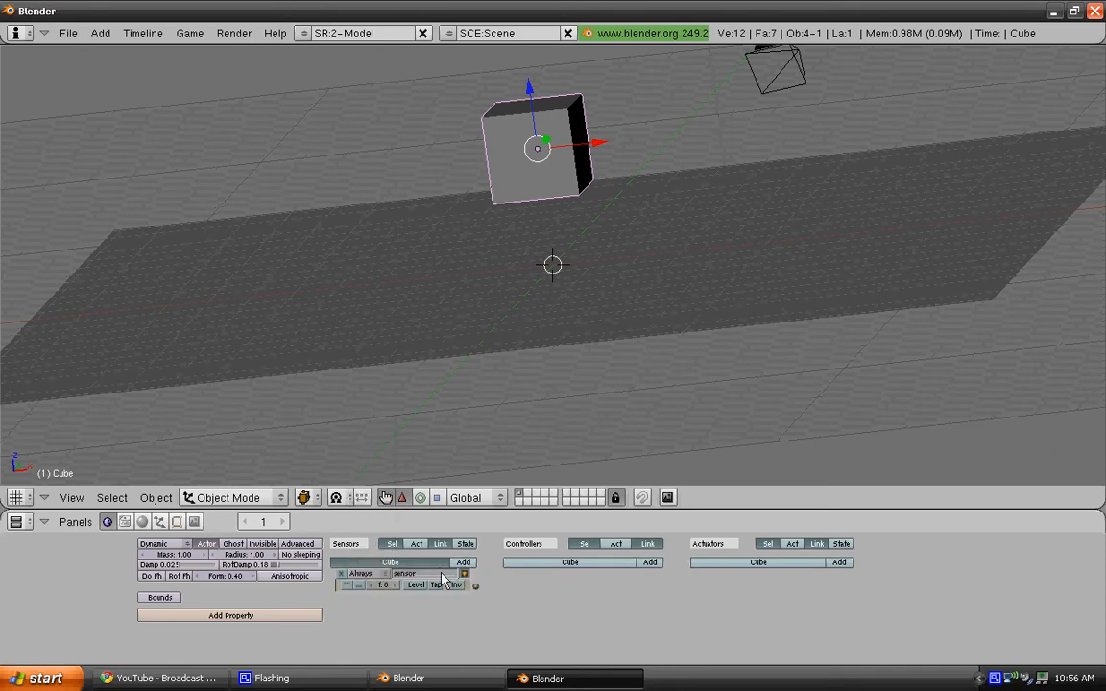
pyautogui.click(362, 573)
pyautogui.click(367, 543)
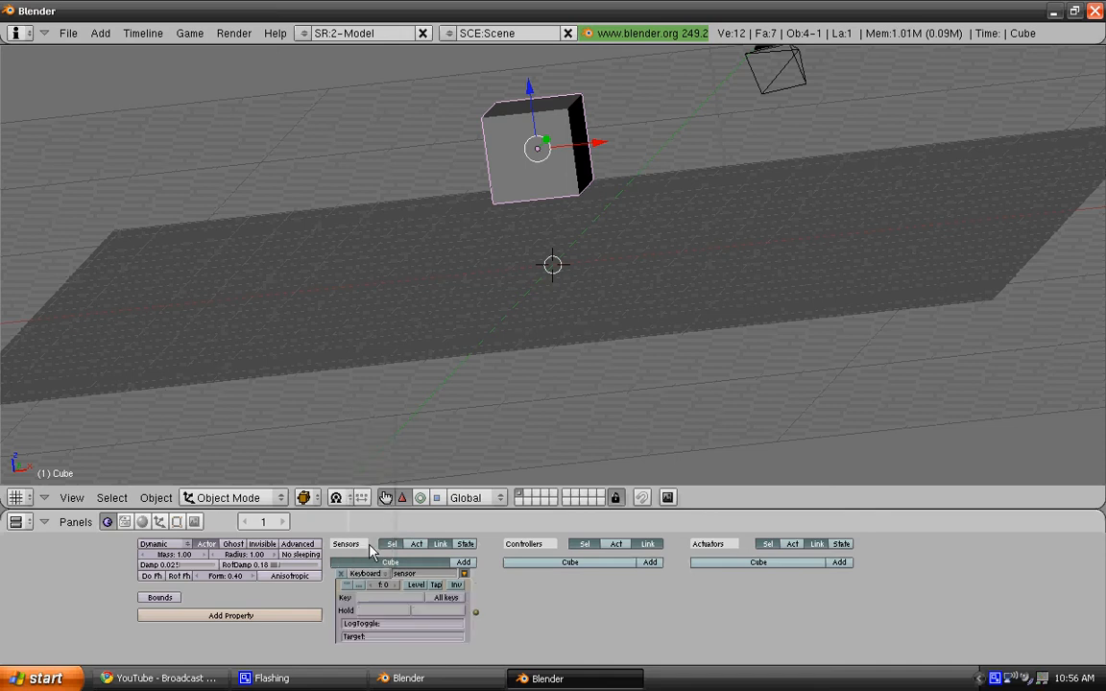
# Add an AND controller and a Motion actuator with a Y location movement, linked to the W sensor.
pyautogui.click(650, 564)
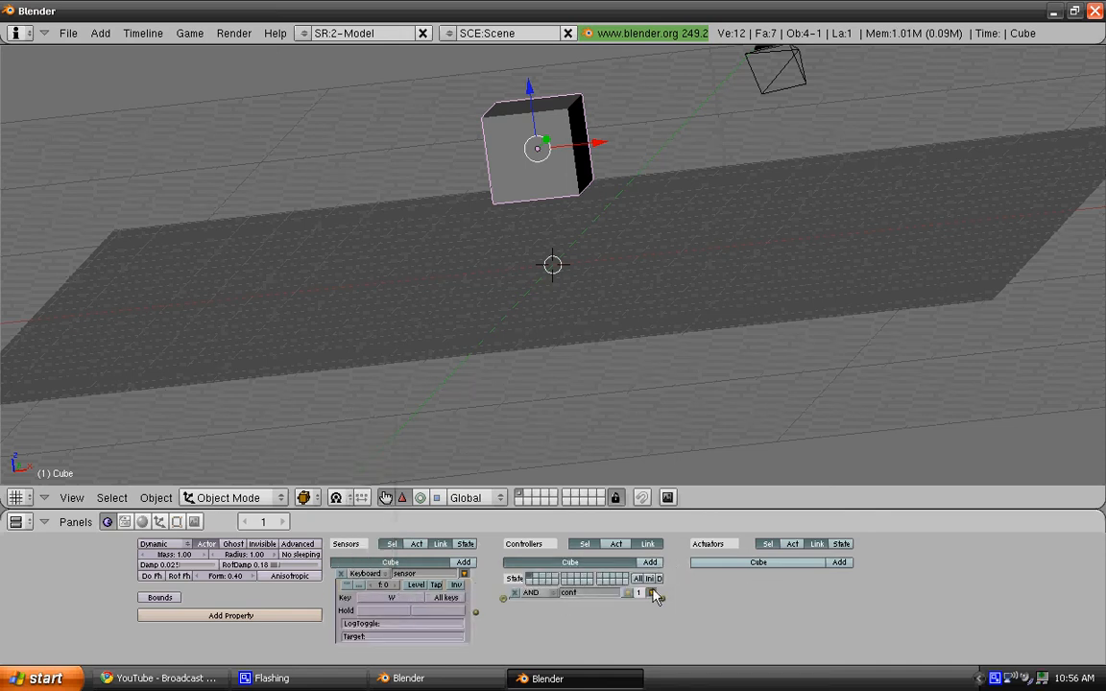
pyautogui.click(839, 562)
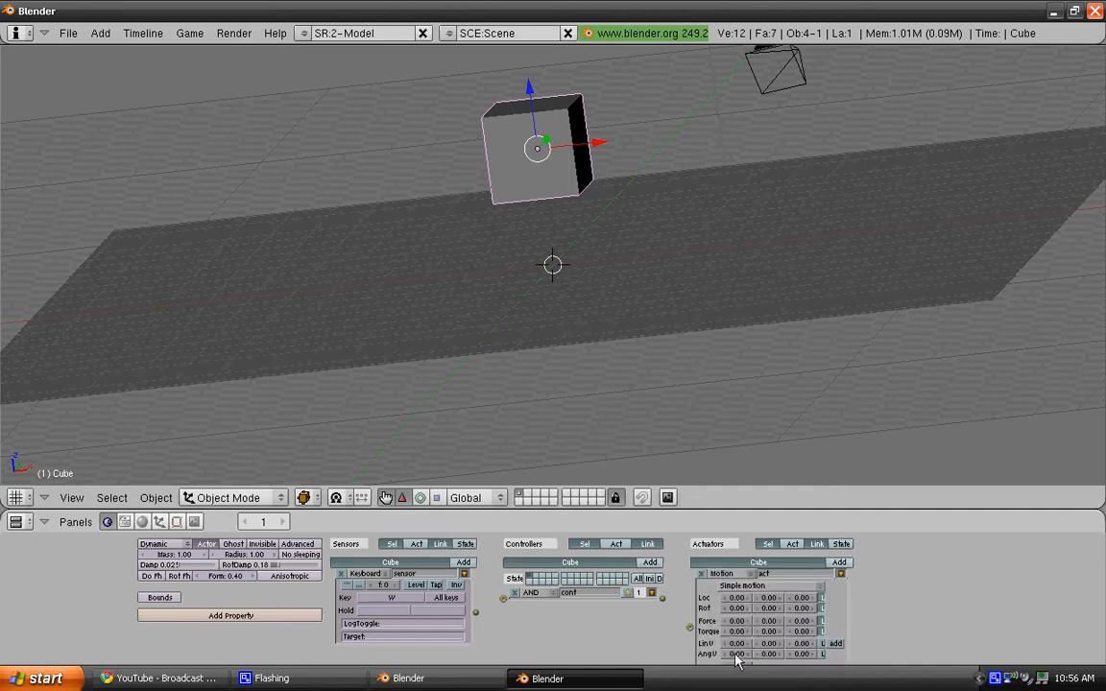
pyautogui.click(765, 598)
pyautogui.press('Return')
pyautogui.moveTo(662, 598); pyautogui.dragTo(696, 630)
pyautogui.click(841, 574)
pyautogui.click(464, 574)
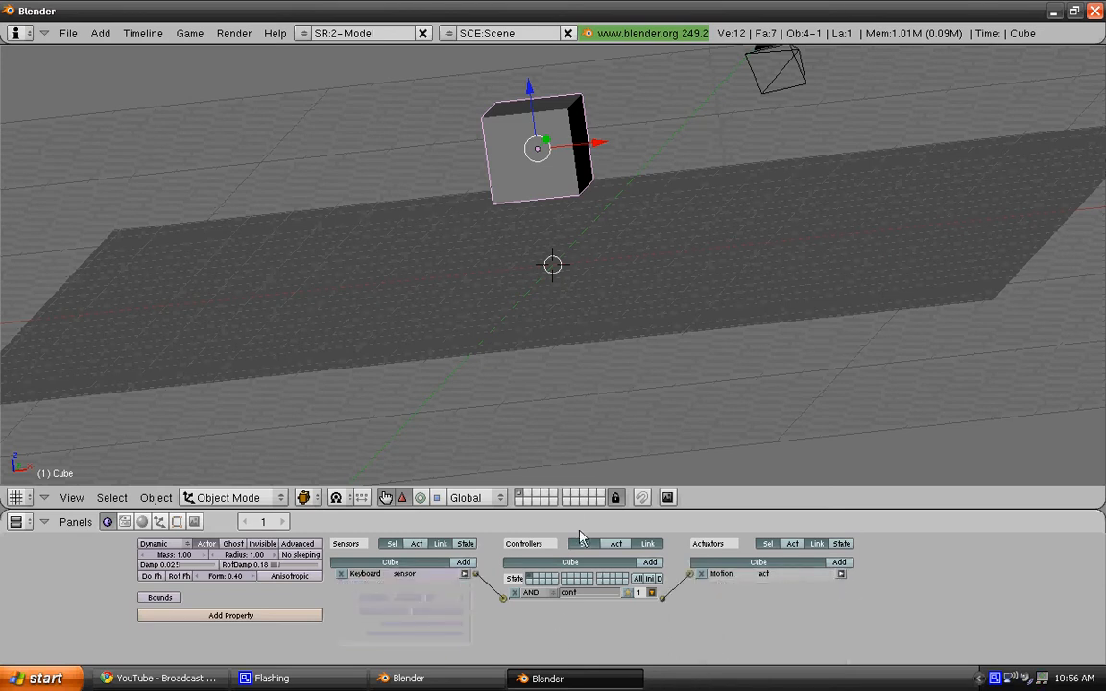
# Run the game to test the cube's W movement, and return to editing.
pyautogui.press('p')
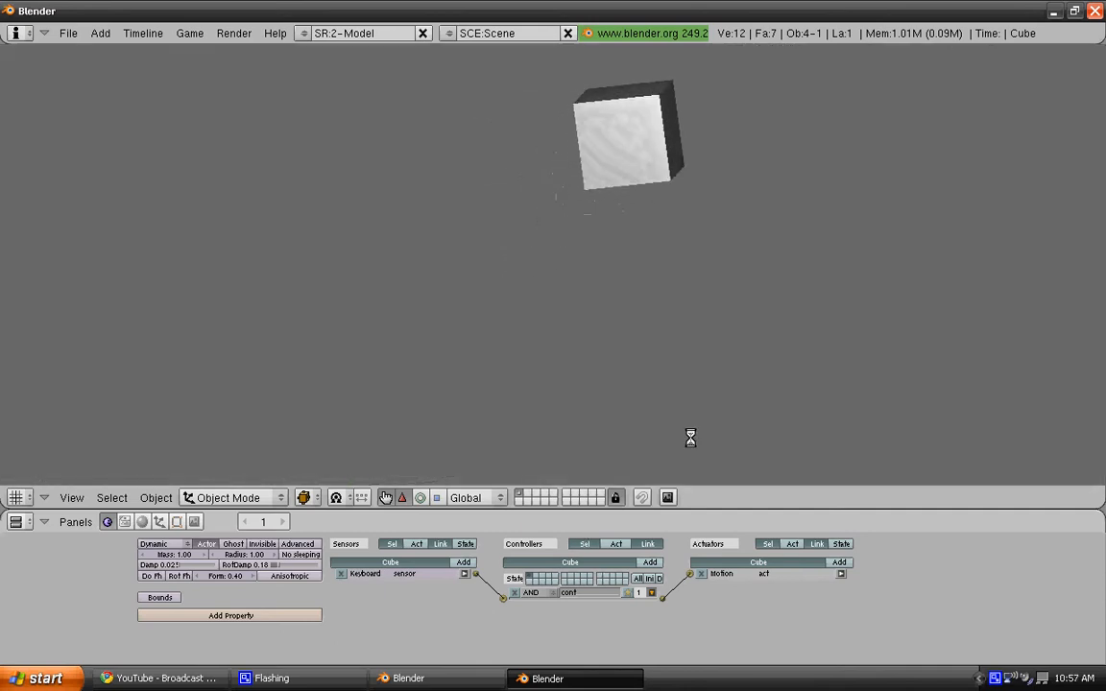
pyautogui.press('Escape')
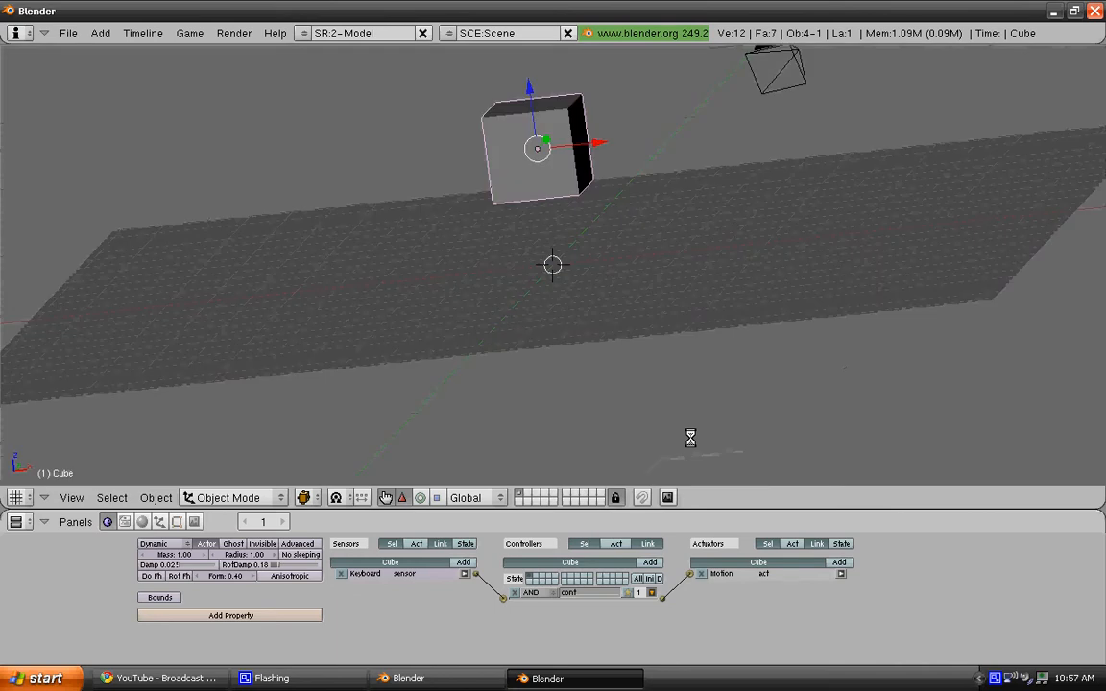
pyautogui.moveTo(462, 391); pyautogui.dragTo(490, 404, button='middle')
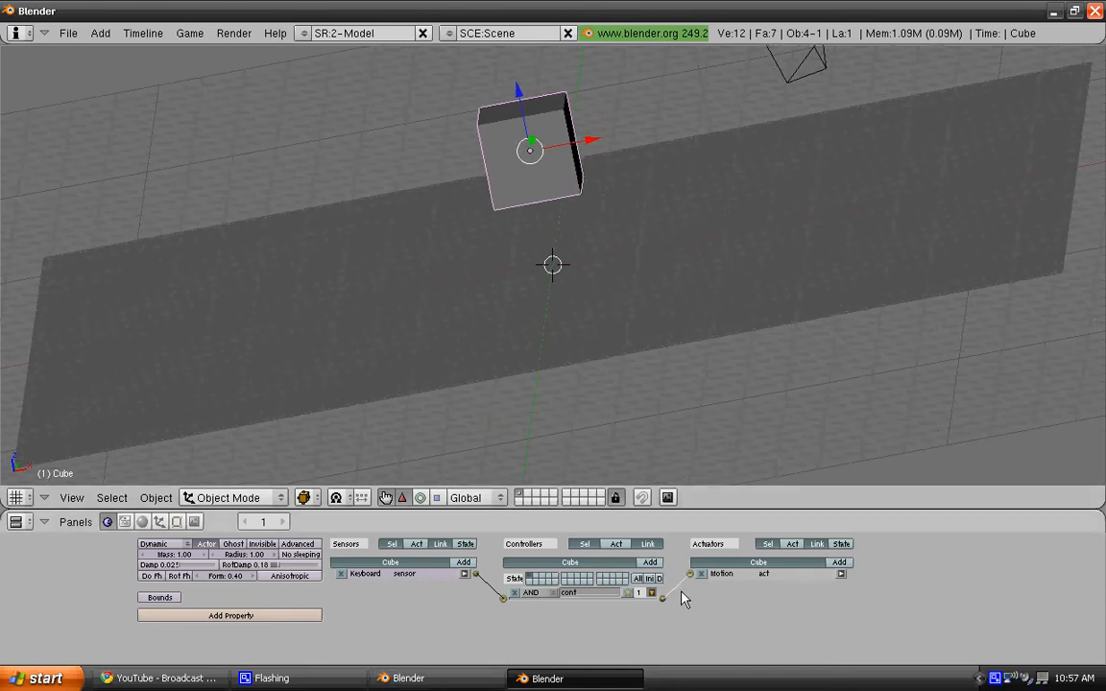
# Add a second Keyboard sensor to the cube and assign it the S key.
pyautogui.click(653, 593)
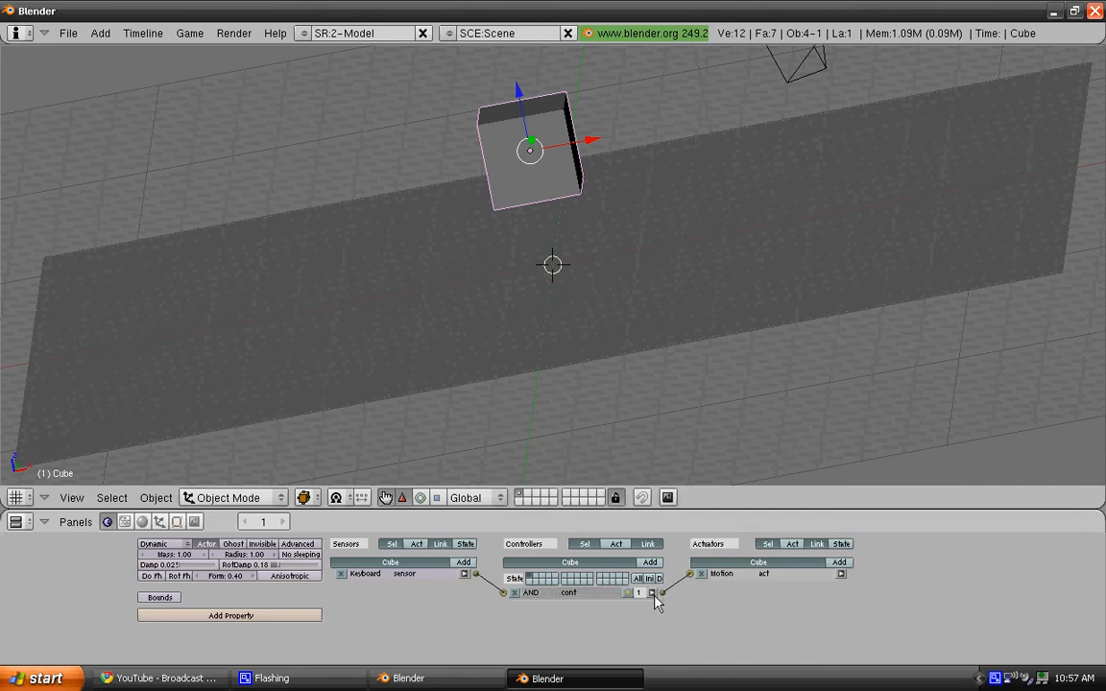
pyautogui.click(463, 562)
pyautogui.click(374, 583)
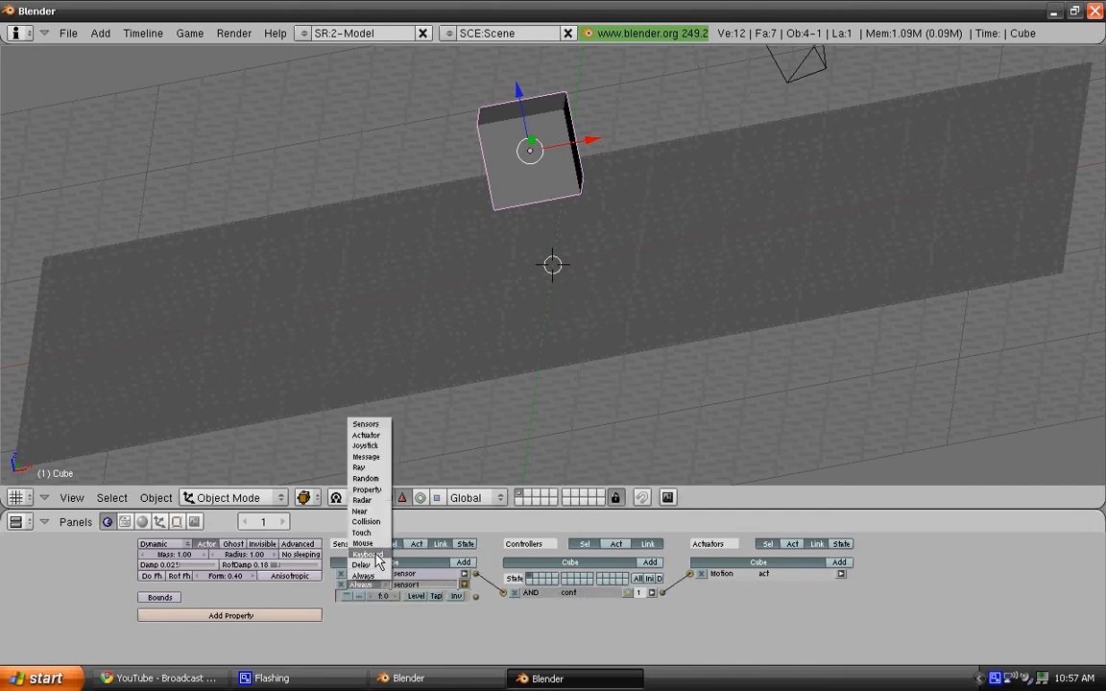
pyautogui.click(367, 554)
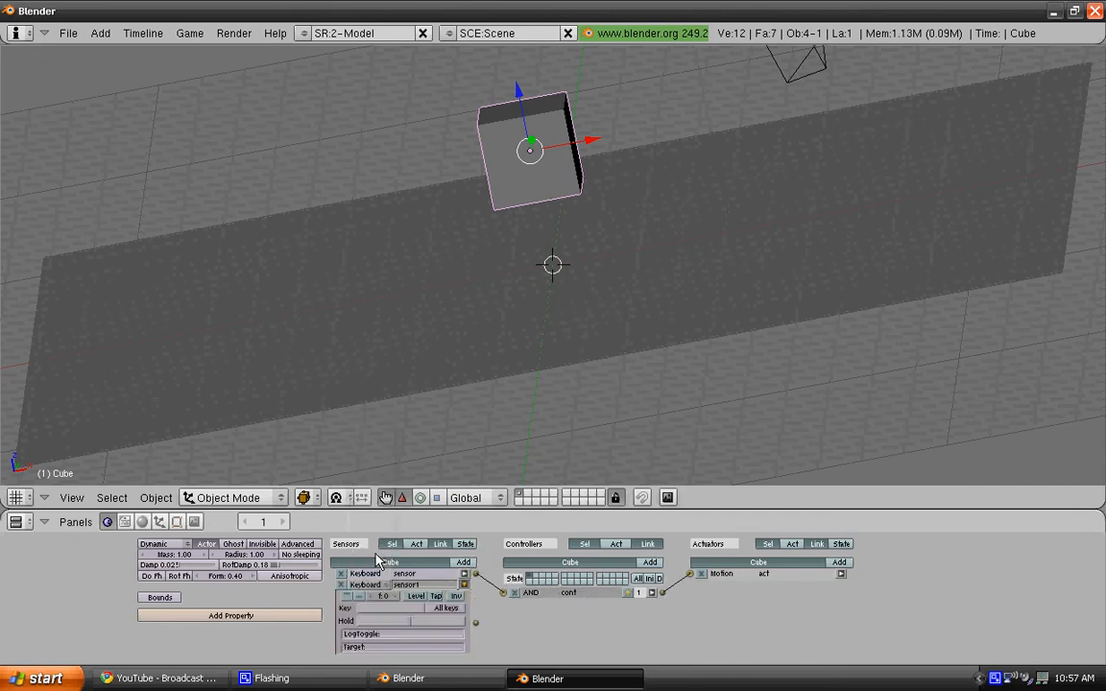
pyautogui.click(379, 608)
pyautogui.press('s')
# Add an AND controller and a Motion actuator with Y location -0.10, linked to the S sensor, and collapse the logic bricks.
pyautogui.click(650, 562)
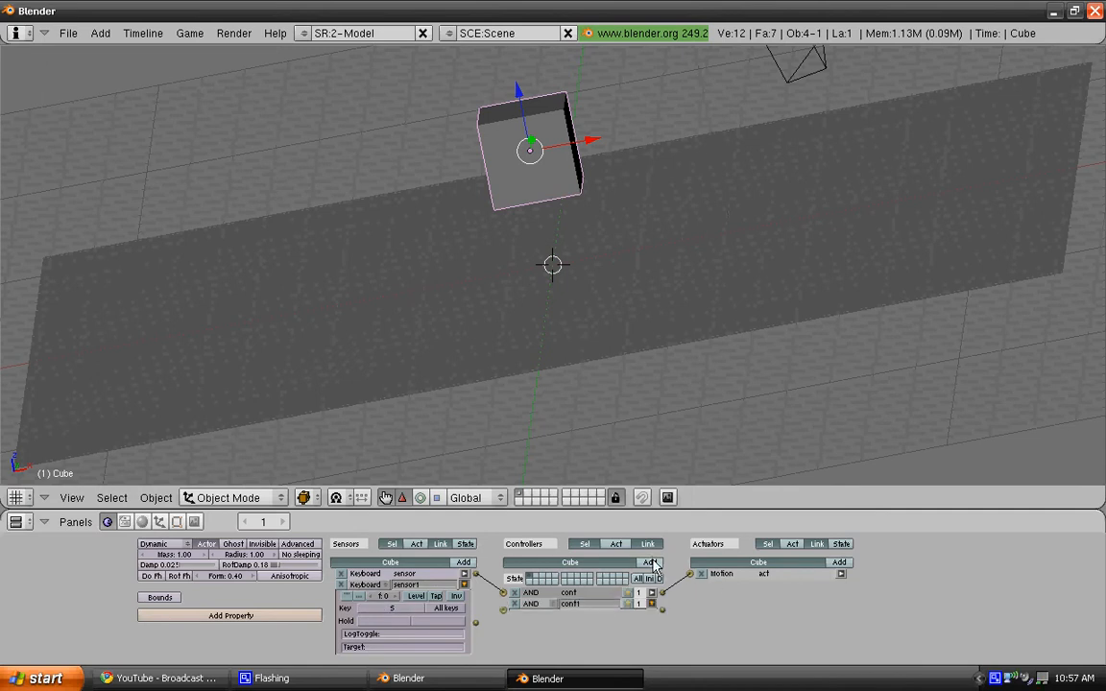
pyautogui.click(839, 562)
pyautogui.click(773, 609)
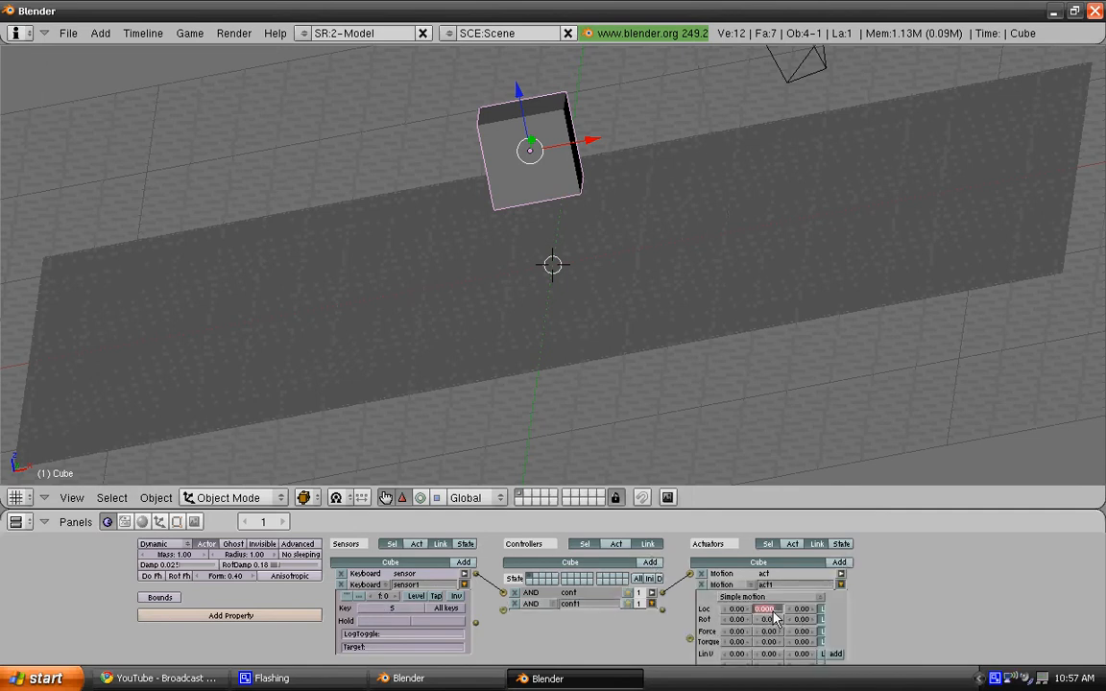
pyautogui.press('Return')
pyautogui.moveTo(690, 638); pyautogui.dragTo(663, 611)
pyautogui.moveTo(480, 626); pyautogui.dragTo(499, 605)
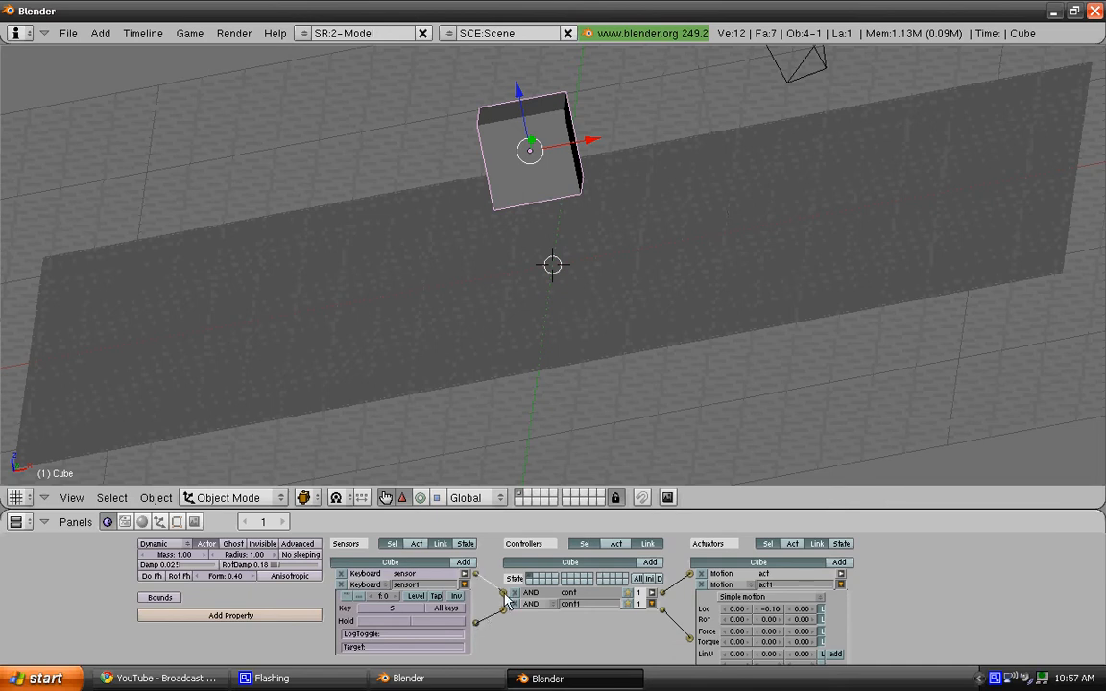
pyautogui.click(465, 584)
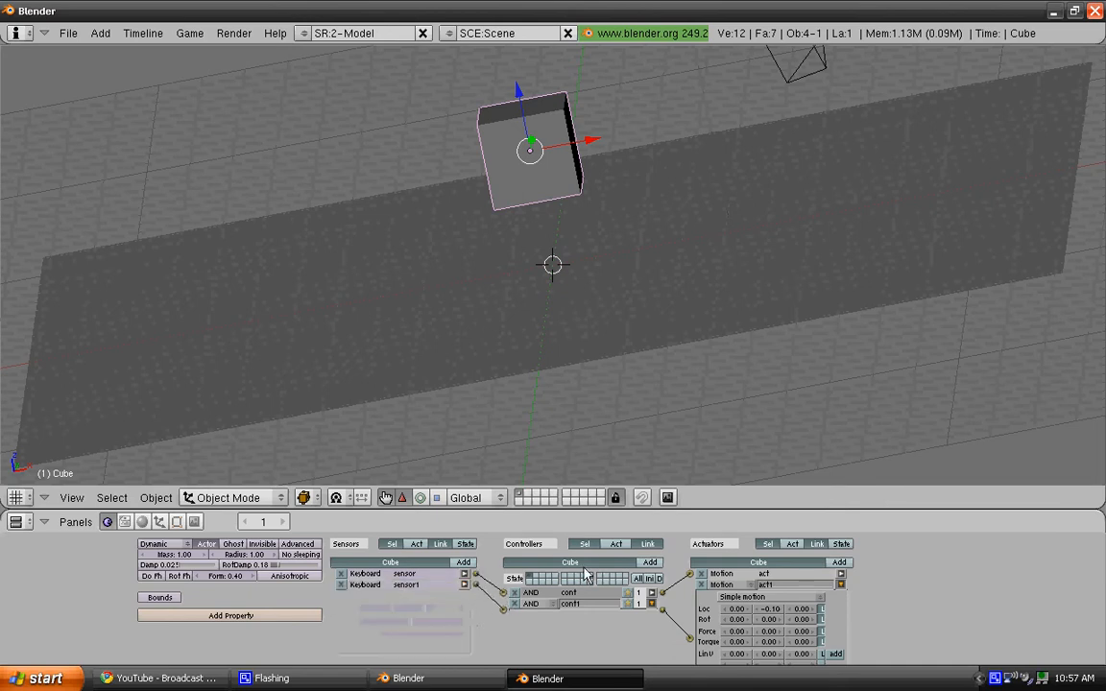
pyautogui.click(651, 604)
pyautogui.click(839, 583)
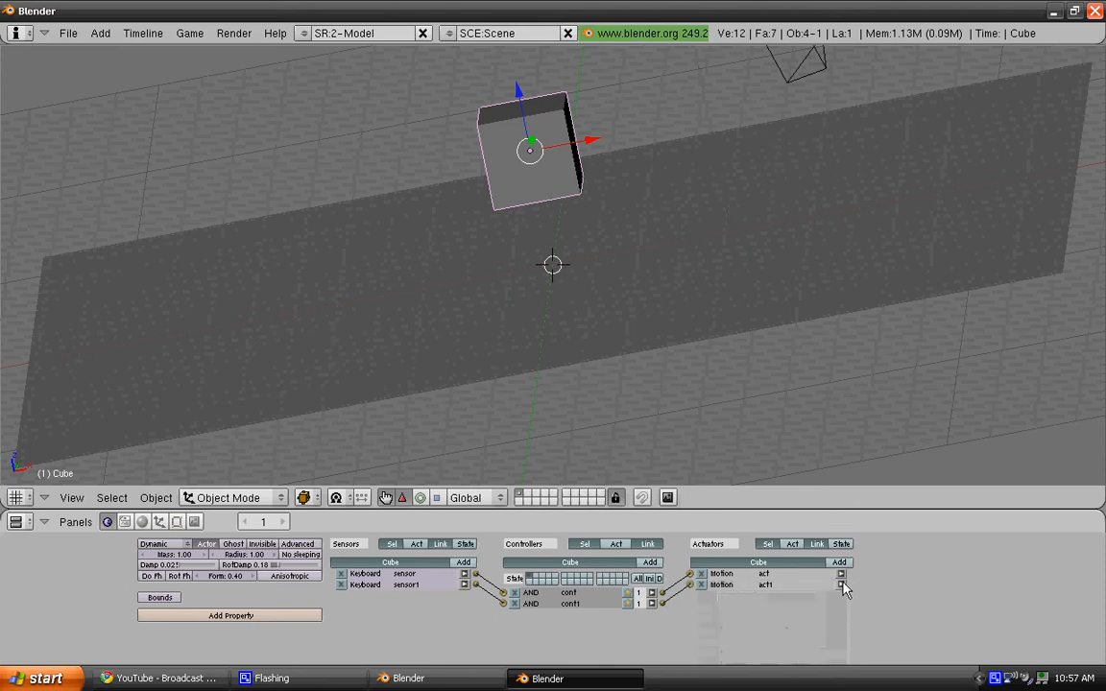
# Run the game to test the cube's forward and backward movement, and return to editing.
pyautogui.press('p')
pyautogui.press('Up')
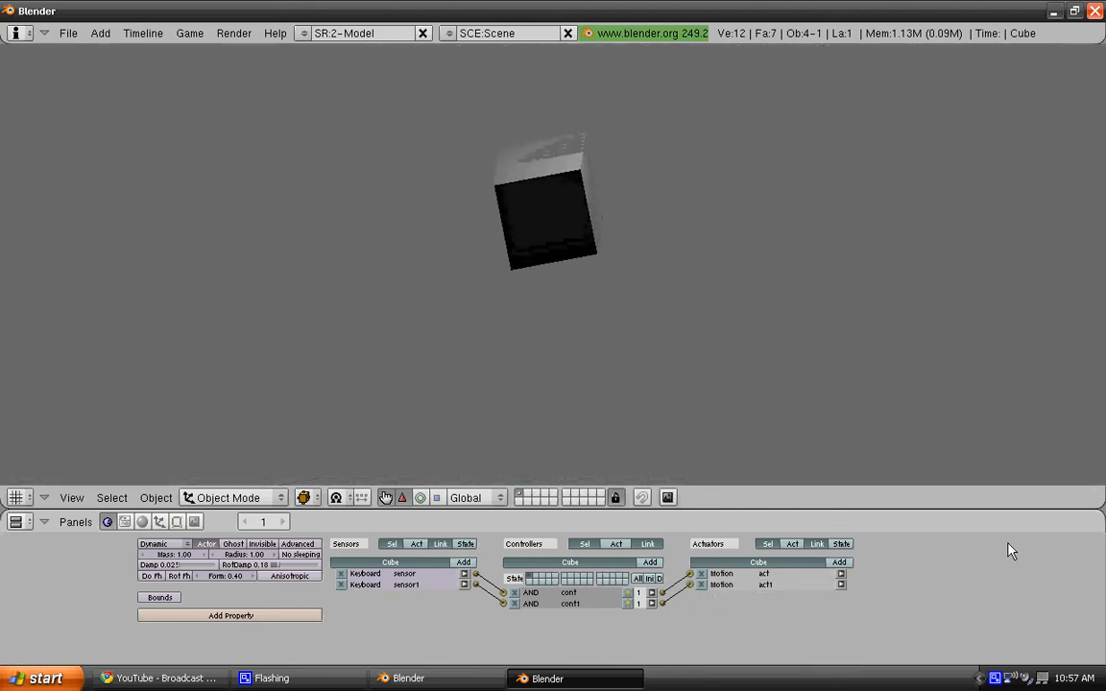
pyautogui.press('Down')
pyautogui.press('Escape')
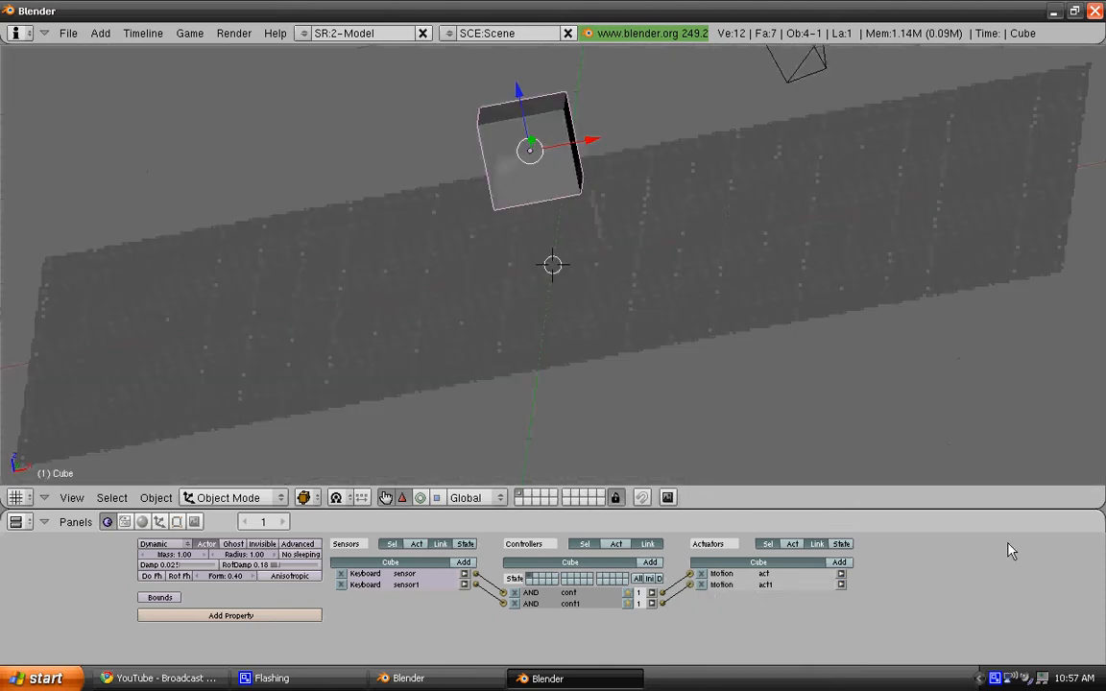
# Add a third Keyboard sensor to the cube and assign it the A key.
pyautogui.click(462, 563)
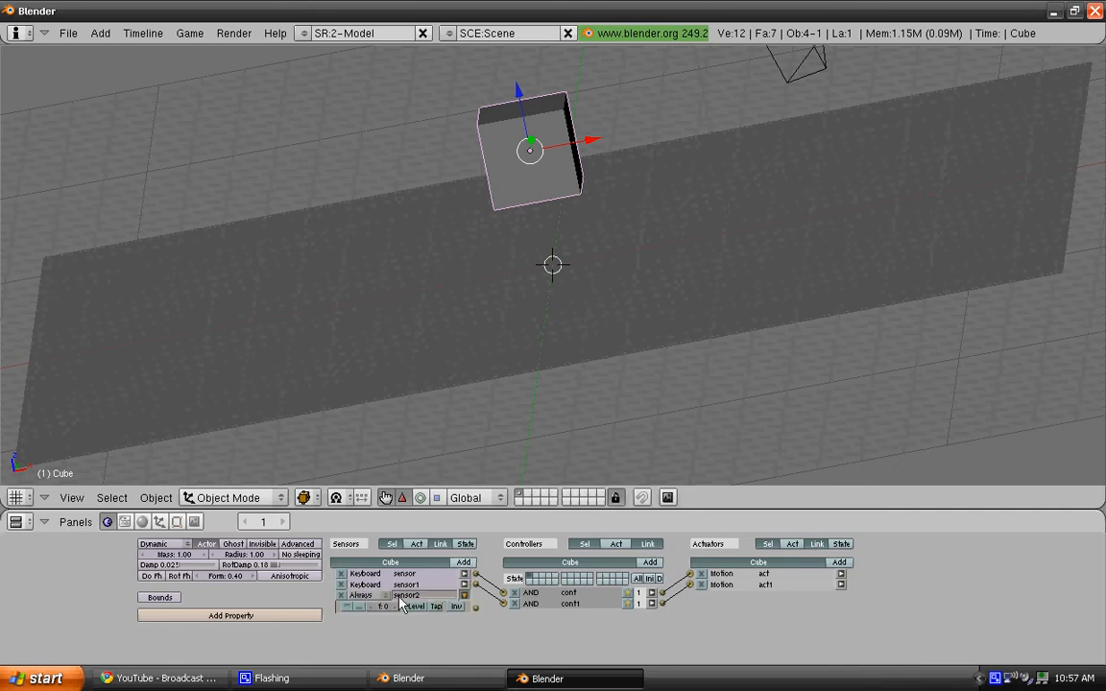
pyautogui.click(361, 595)
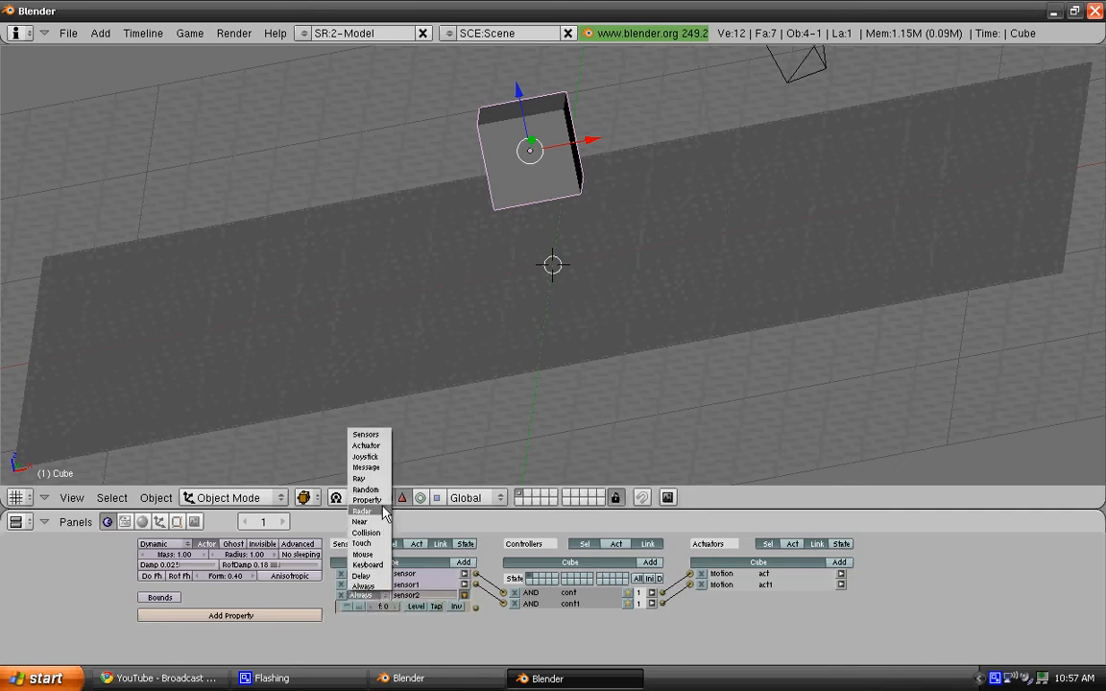
pyautogui.click(367, 564)
pyautogui.click(379, 619)
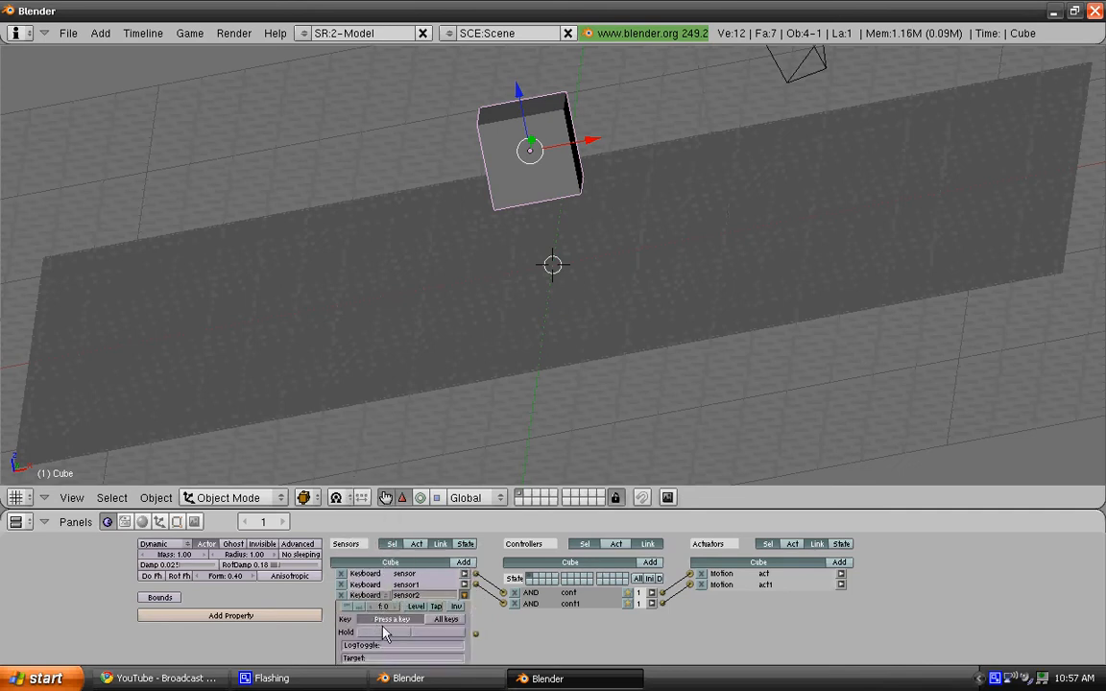
pyautogui.press('a')
# Add an AND controller and a Motion actuator with Z rotation 0.10, linked to the A sensor.
pyautogui.click(650, 562)
pyautogui.click(839, 563)
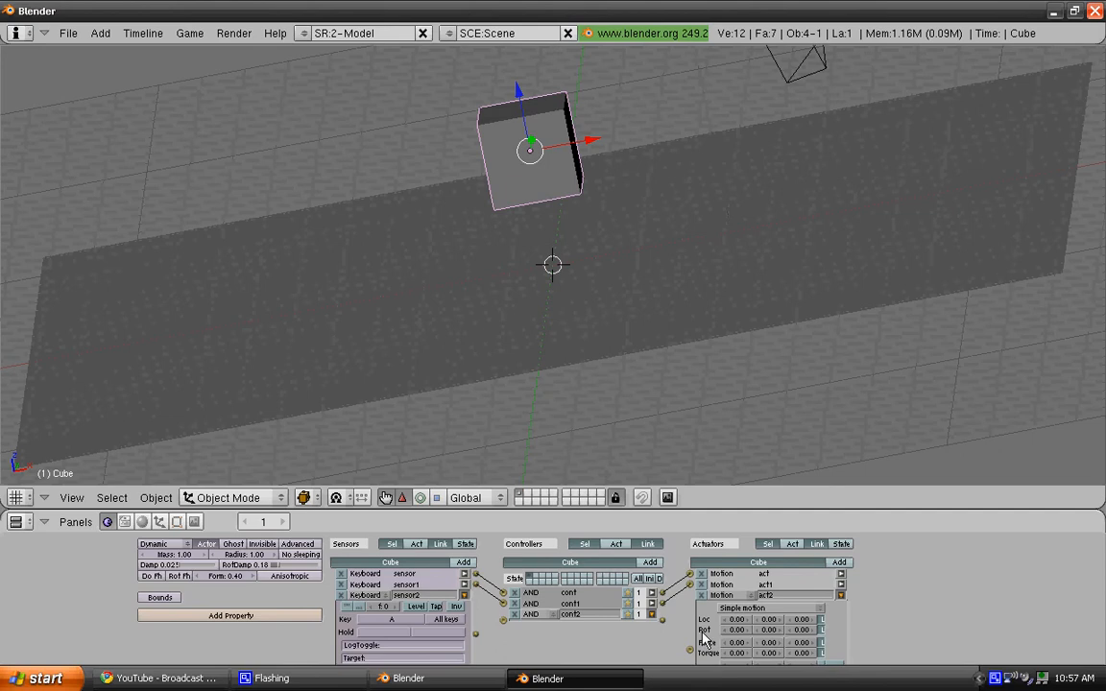
pyautogui.click(803, 631)
pyautogui.write('0.1')
pyautogui.press('Return')
pyautogui.moveTo(503, 620); pyautogui.dragTo(476, 634)
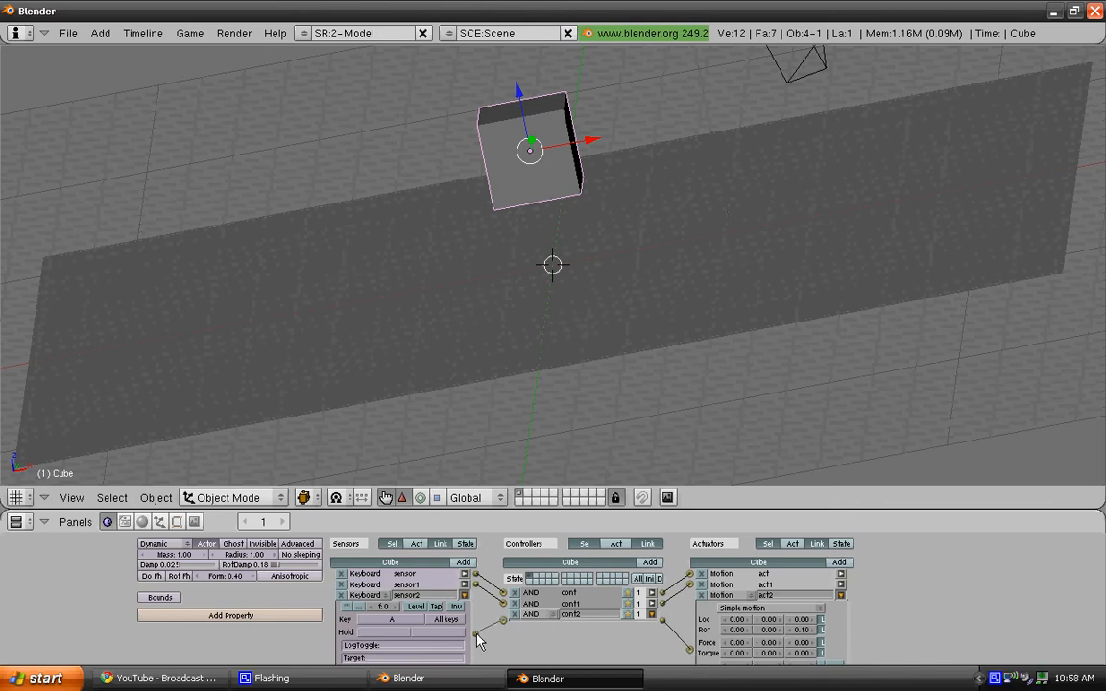
pyautogui.rightClick(994, 678)
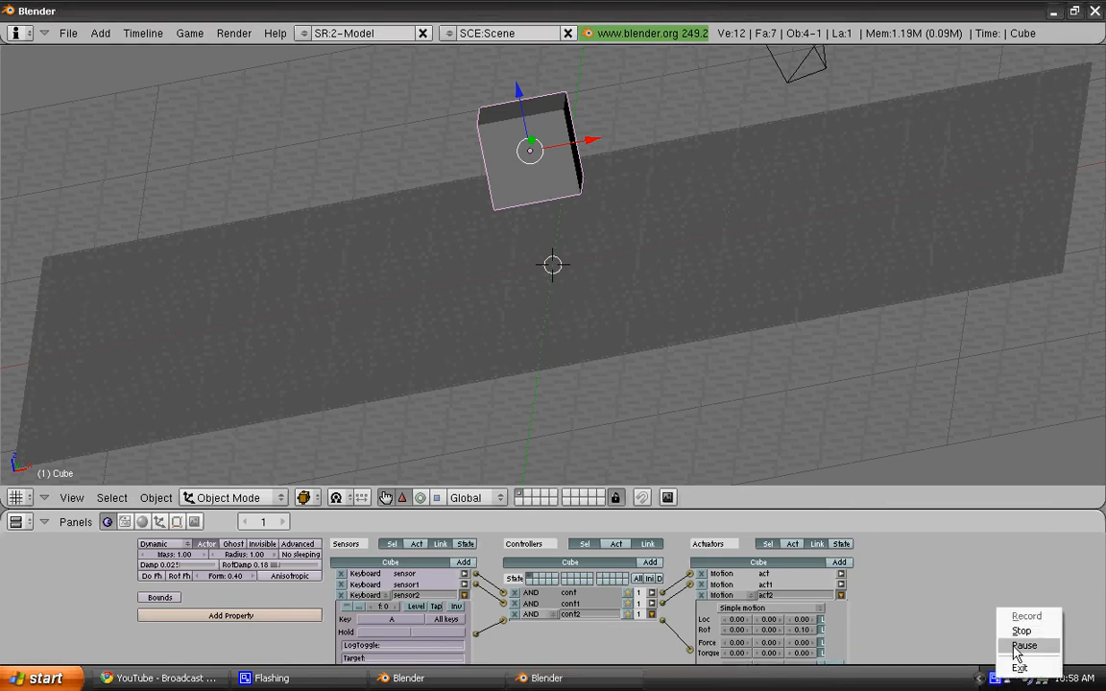
pyautogui.click(1021, 646)
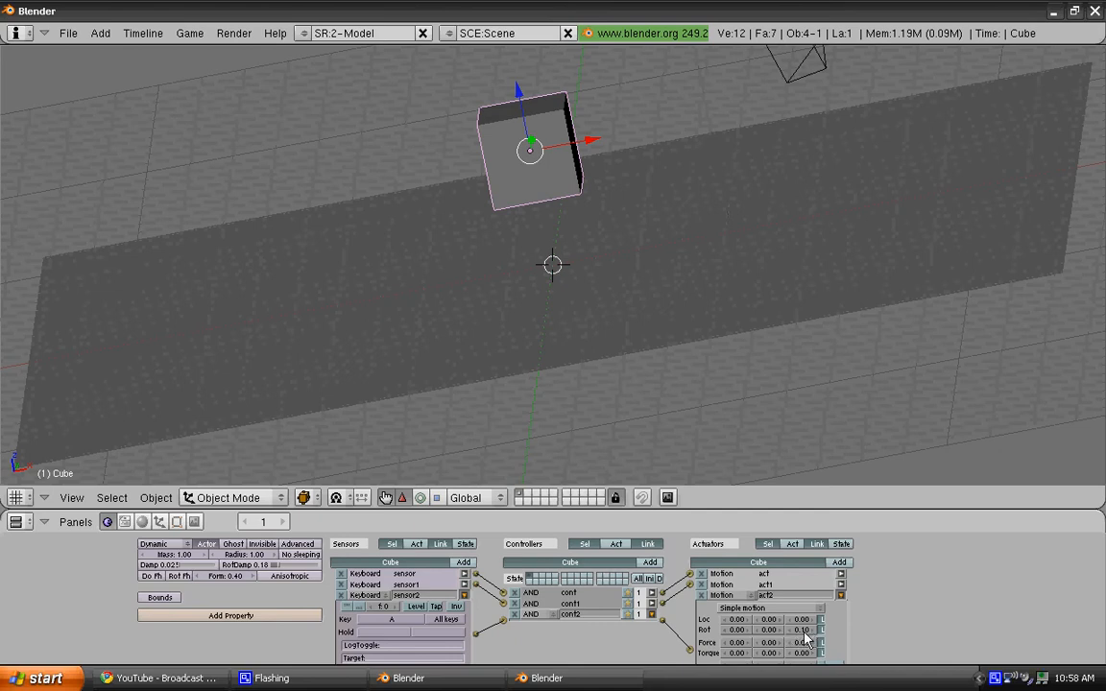
# Collapse the A-key sensor and actuator, run the game to test the cube's turning, and return to editing.
pyautogui.click(463, 595)
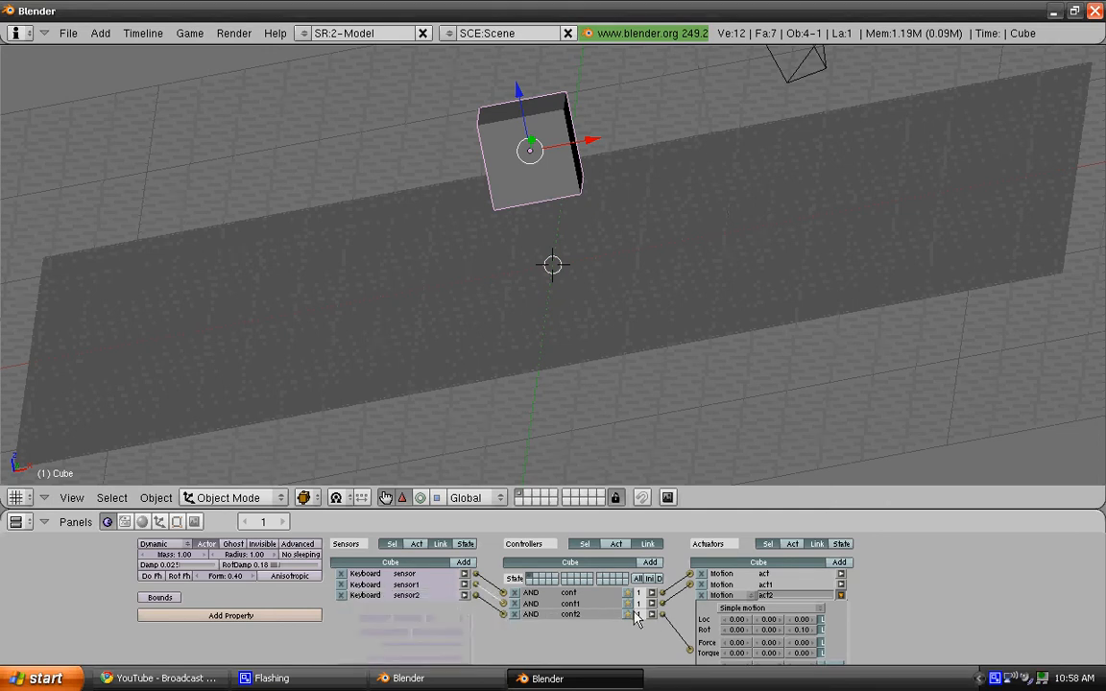
pyautogui.click(841, 595)
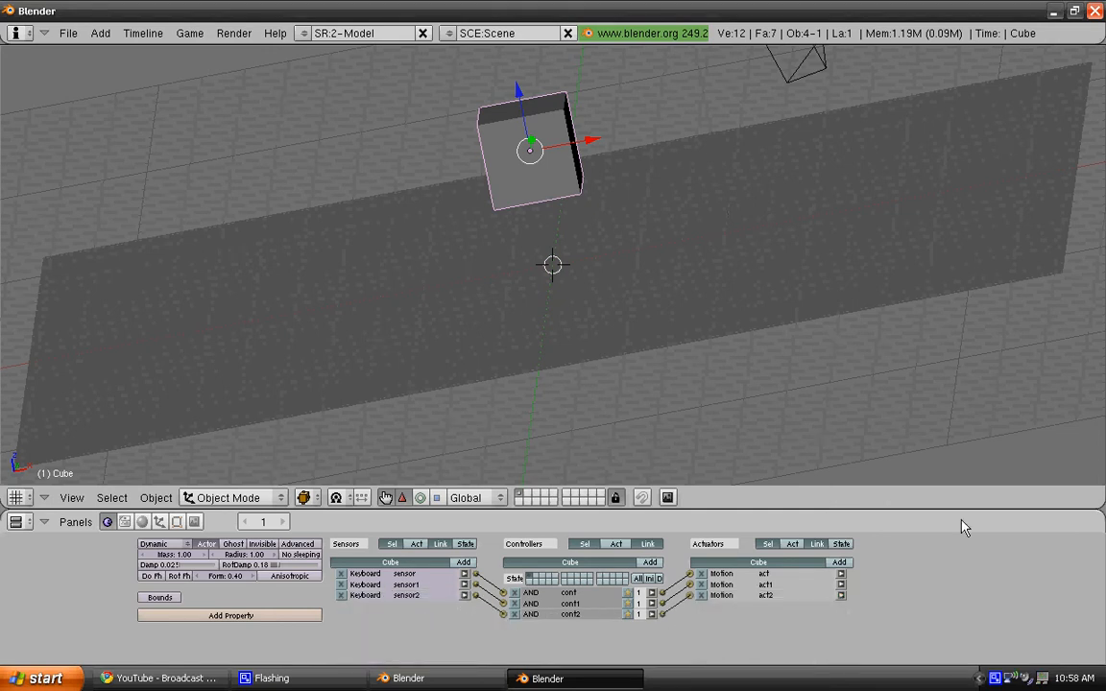
pyautogui.press('p')
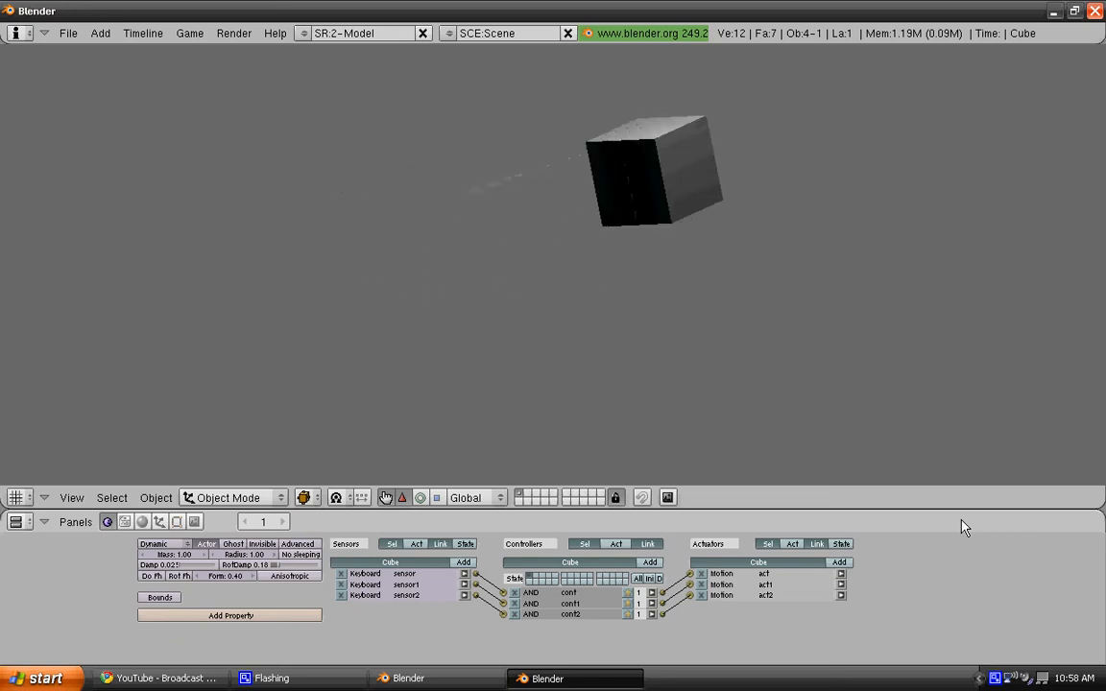
pyautogui.press('Escape')
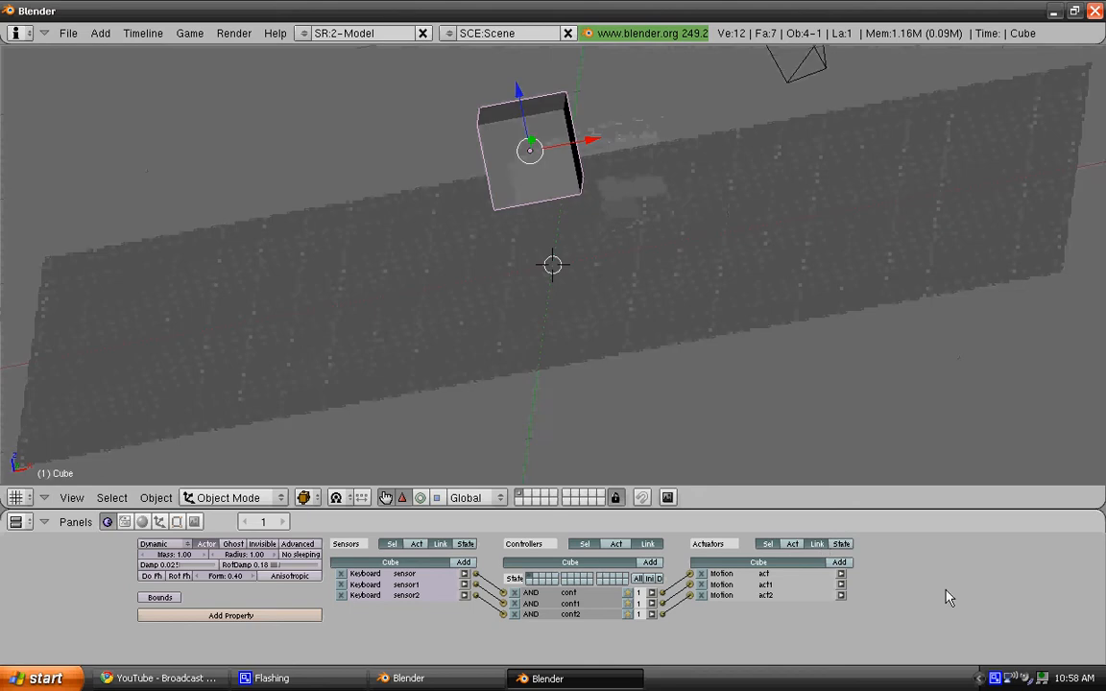
# Add a fourth Keyboard sensor to the cube and assign it the D key.
pyautogui.click(463, 562)
pyautogui.click(380, 608)
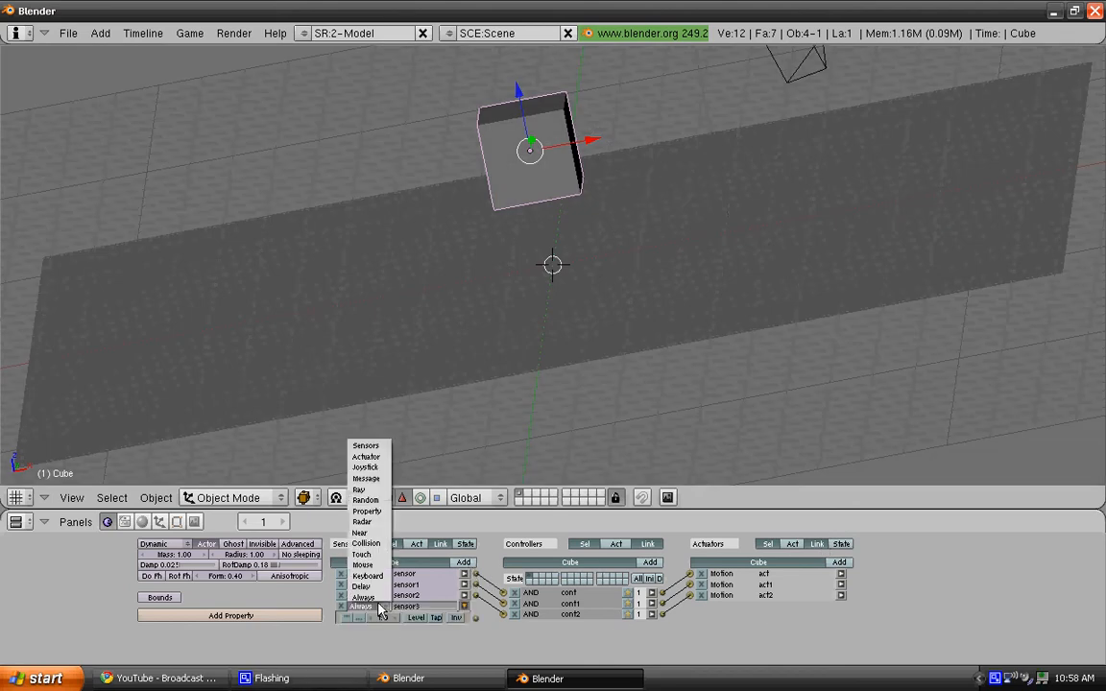
pyautogui.click(367, 575)
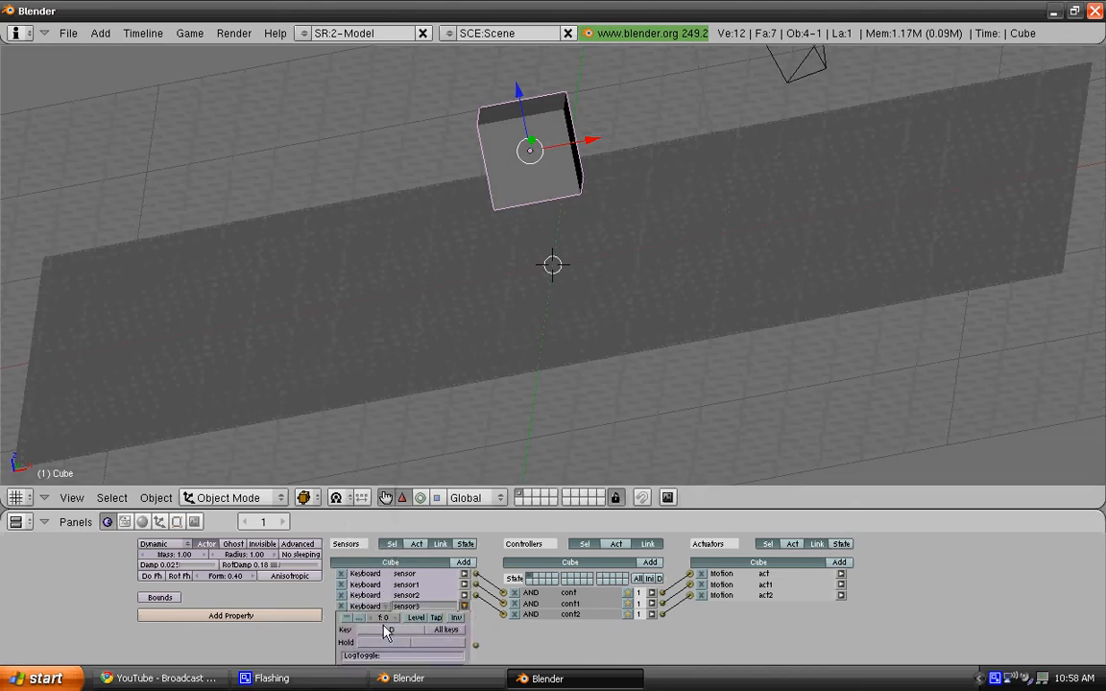
# Add an AND controller and a Motion actuator with Z rotation -0.10, linked to the D sensor, and collapse the logic bricks.
pyautogui.click(650, 562)
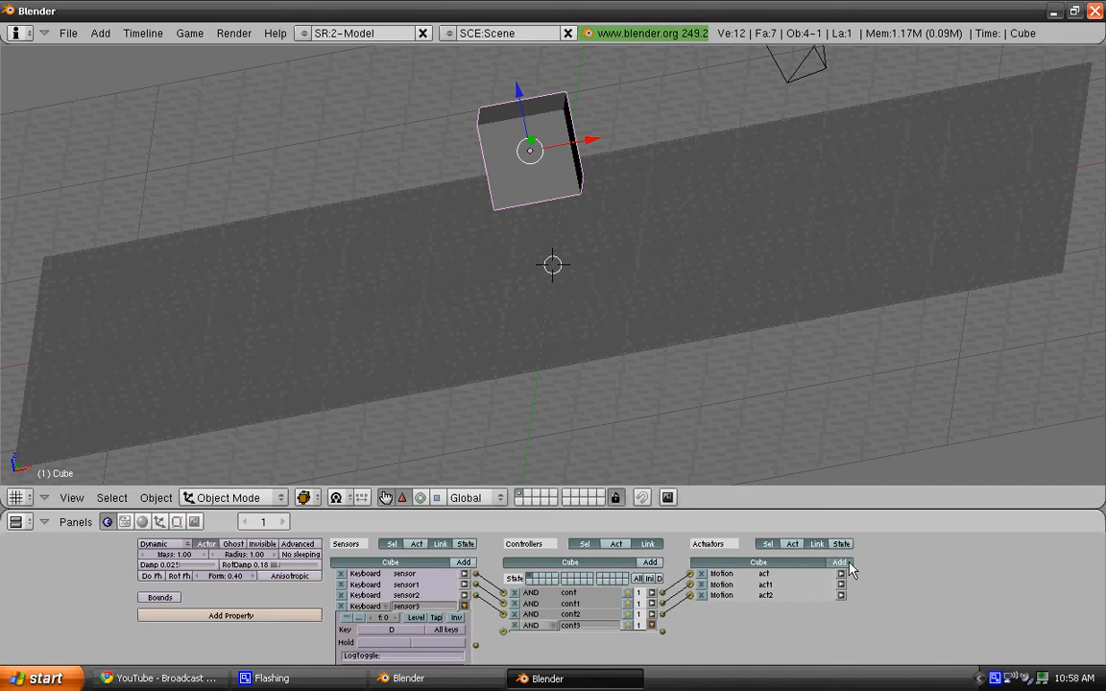
pyautogui.click(849, 564)
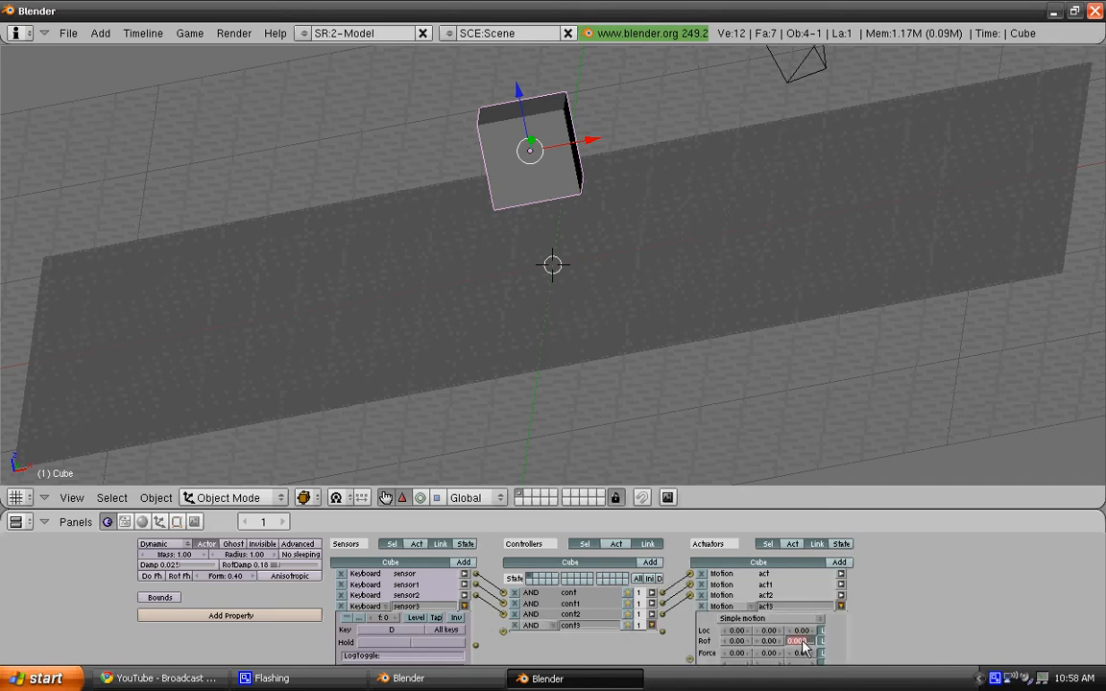
pyautogui.click(801, 640)
pyautogui.write('-0.10')
pyautogui.press('Return')
pyautogui.moveTo(662, 632); pyautogui.dragTo(688, 659)
pyautogui.moveTo(502, 632); pyautogui.dragTo(476, 646)
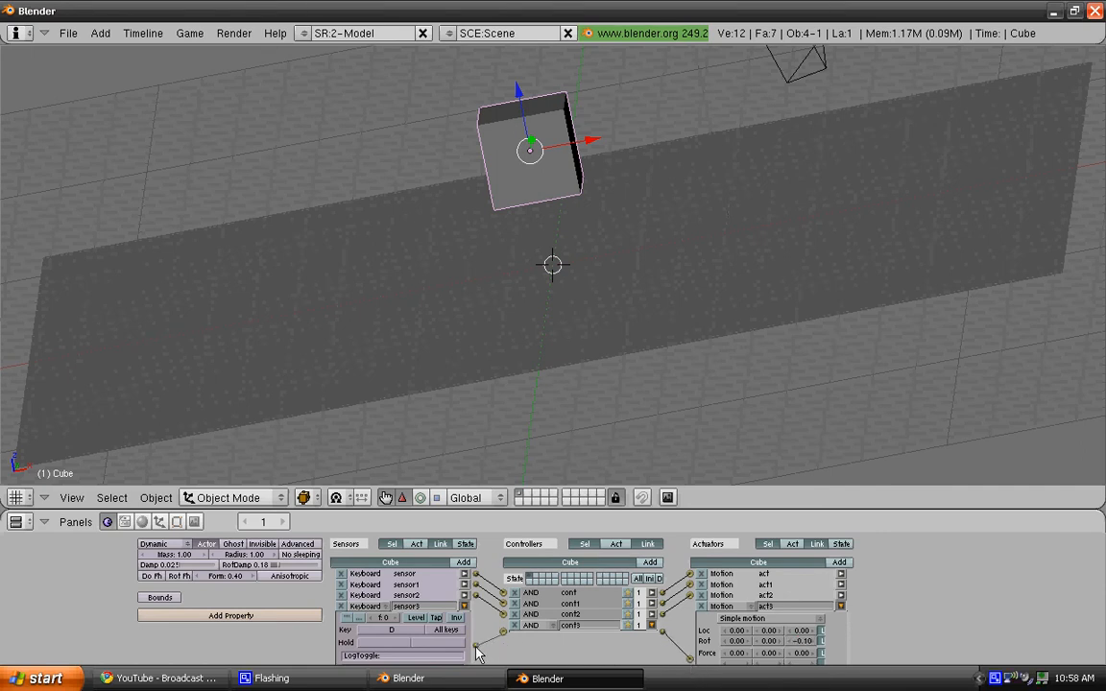
pyautogui.click(465, 606)
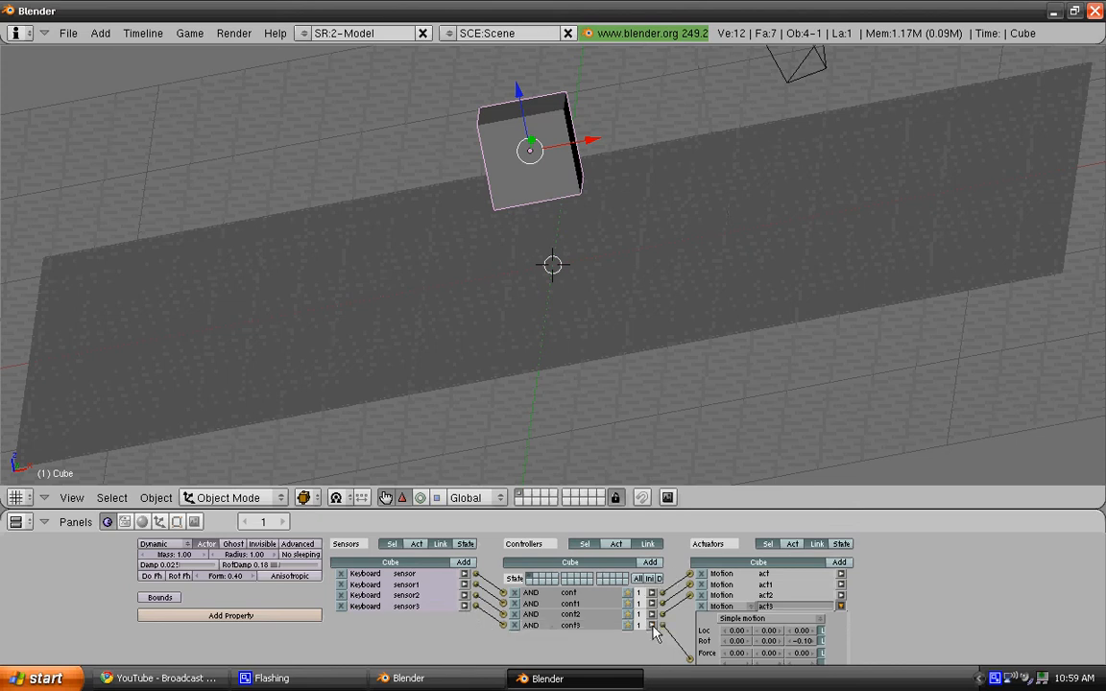
pyautogui.click(841, 605)
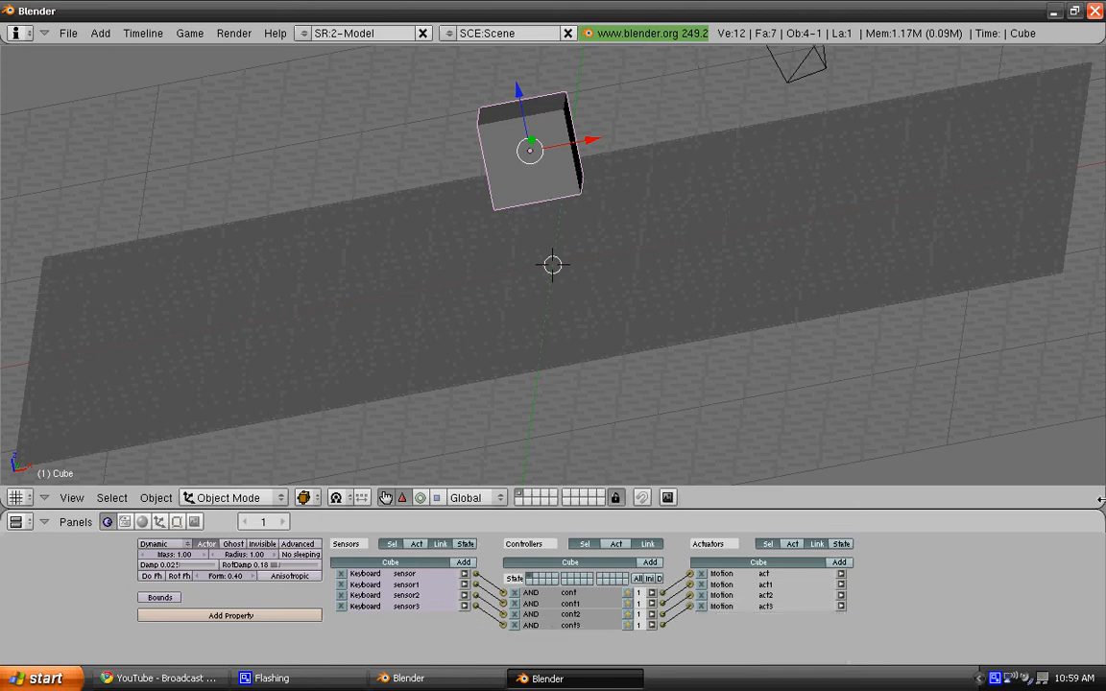
# Run the game to test driving and turning the cube in all directions, and return to editing.
pyautogui.press('p')
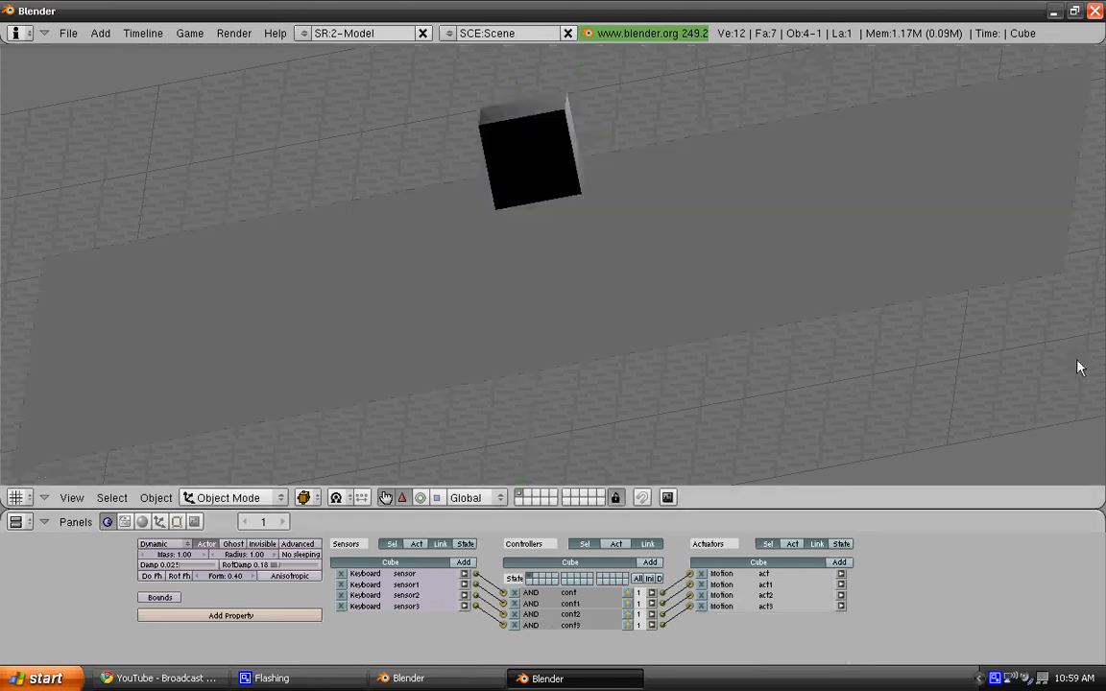
pyautogui.press('Left')
pyautogui.press('Up')
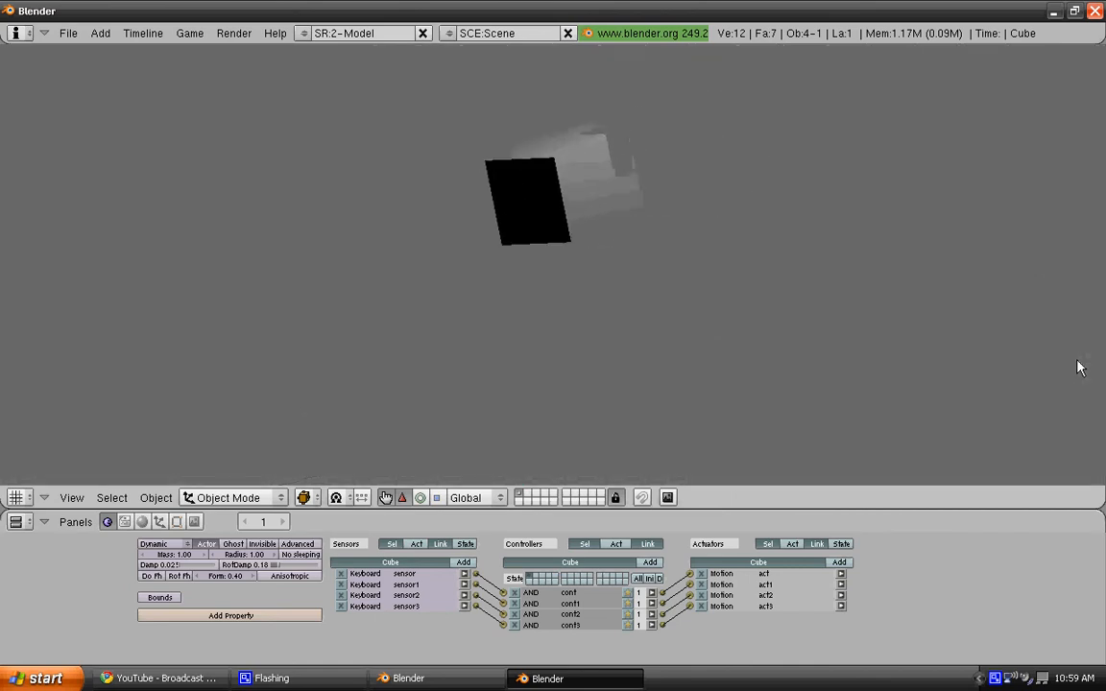
pyautogui.press('Down')
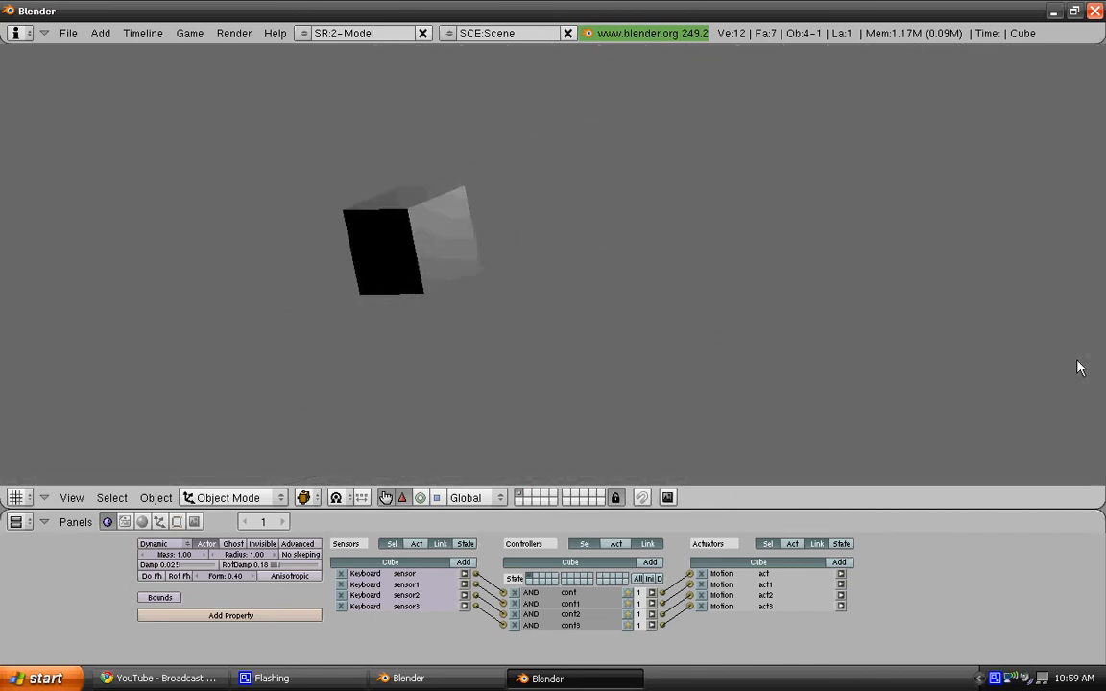
pyautogui.press('Up')
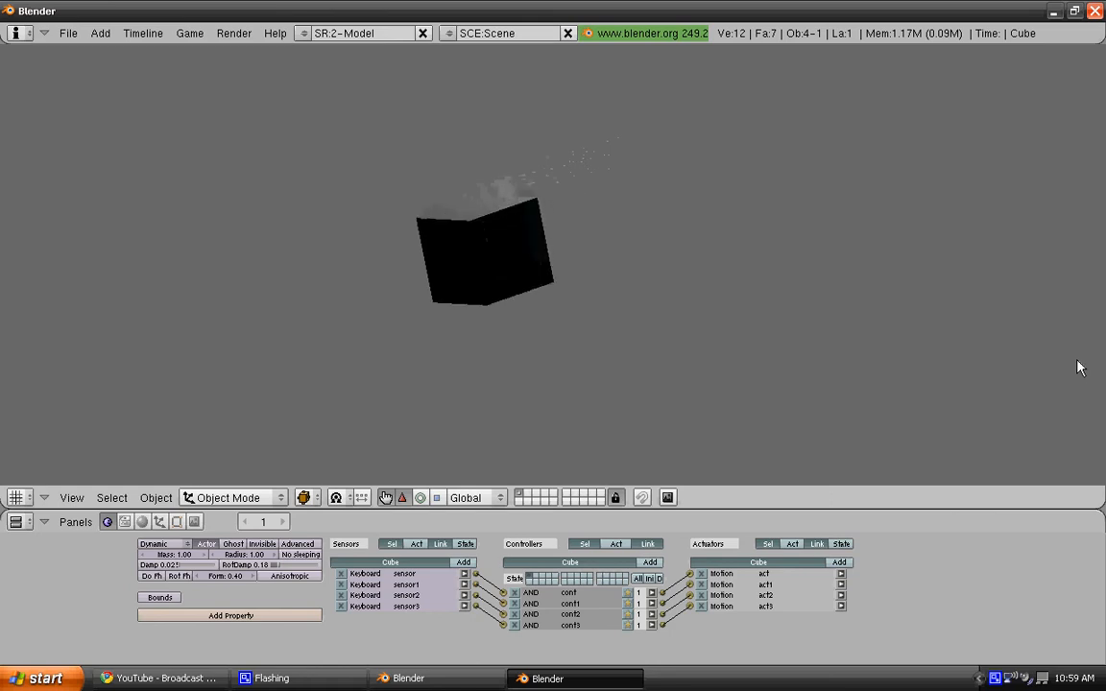
pyautogui.press('Down')
pyautogui.press('Up')
pyautogui.press('Left')
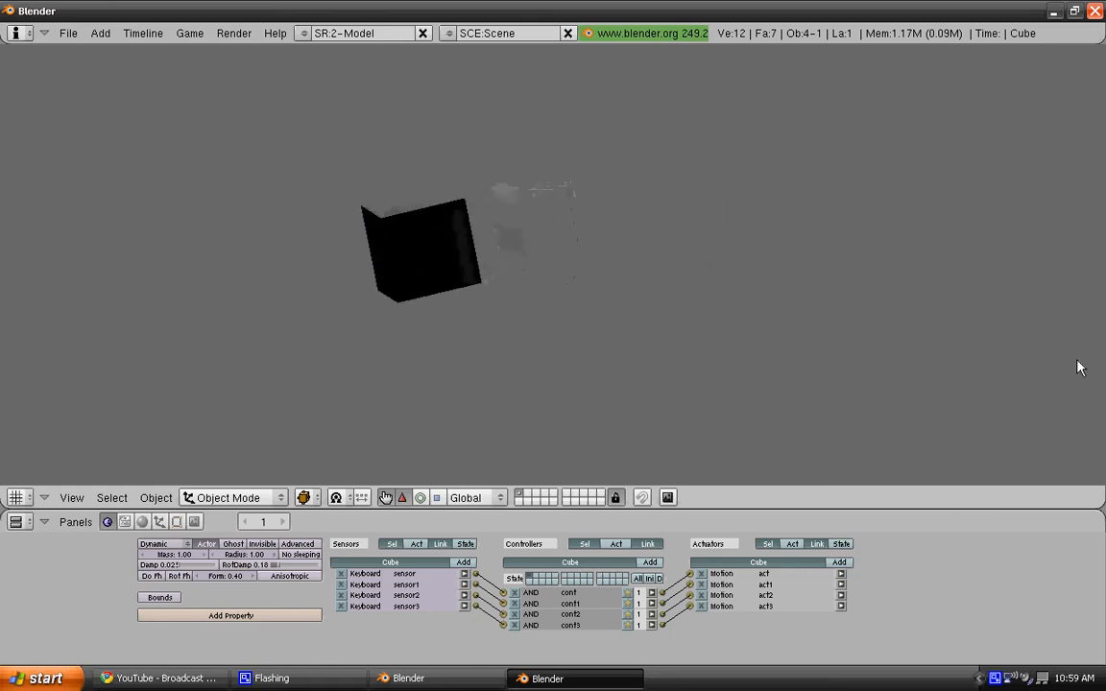
pyautogui.press('Down')
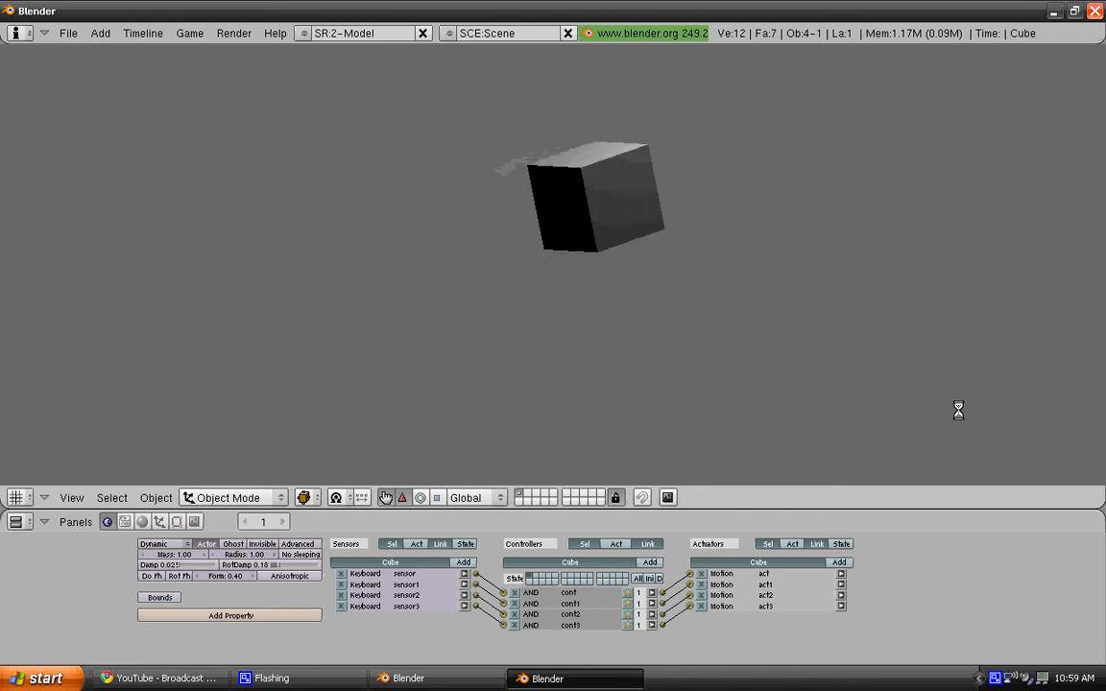
pyautogui.press('Up')
pyautogui.press('Up')
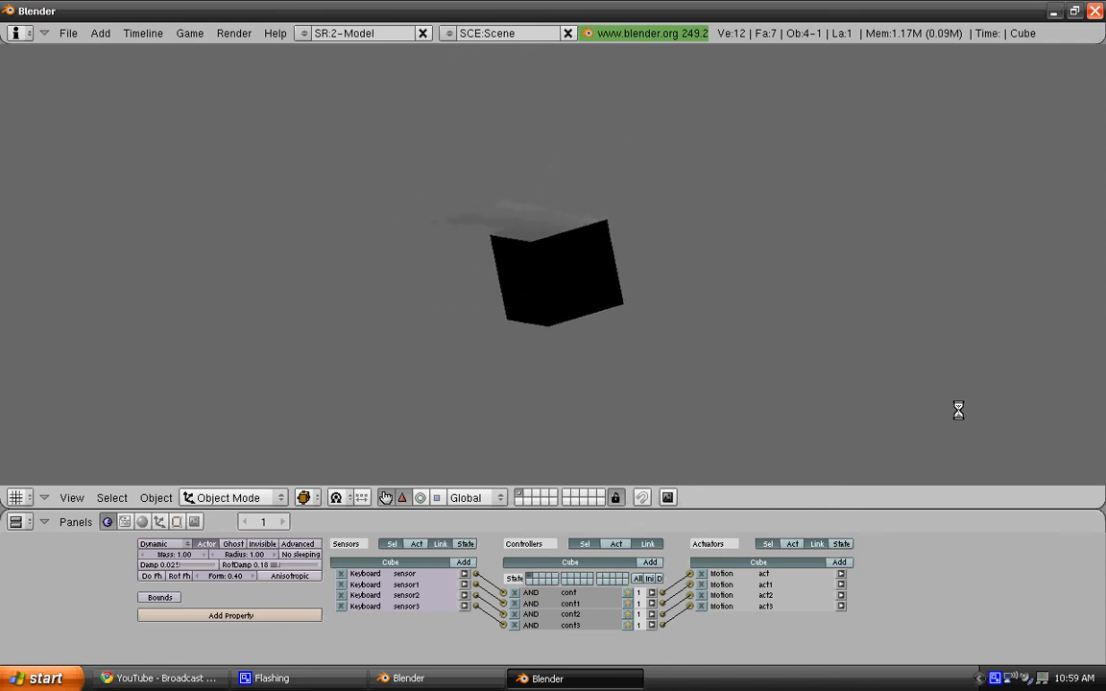
pyautogui.press('Down')
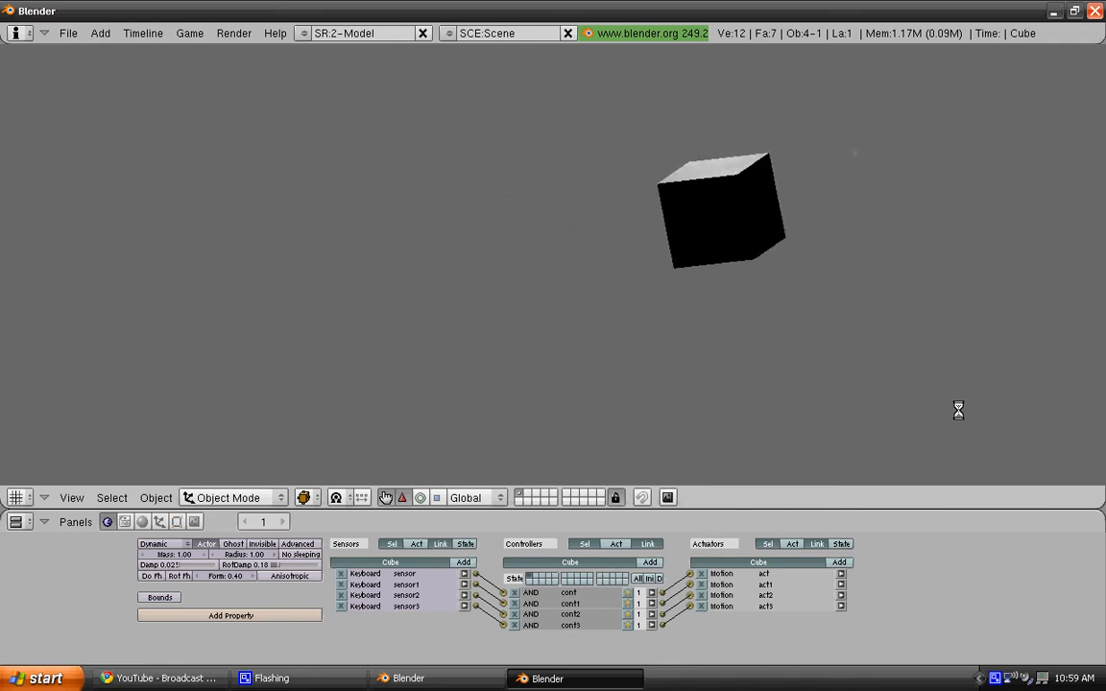
pyautogui.press('Escape')
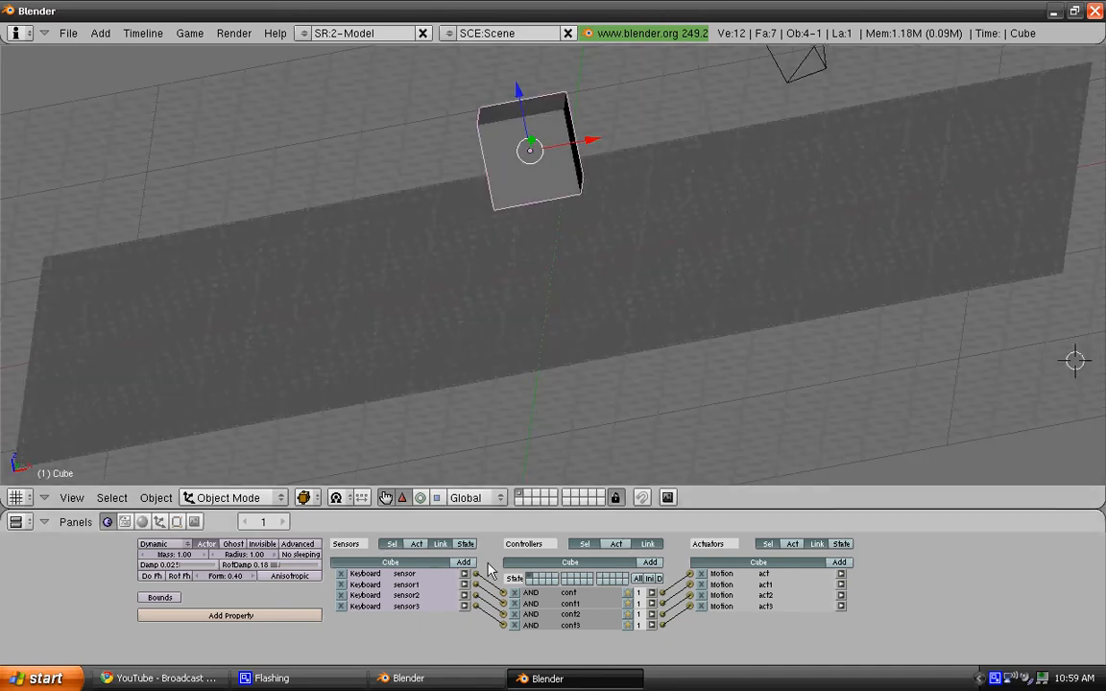
# Add a fifth Keyboard sensor to the cube and assign it the Space key.
pyautogui.click(463, 563)
pyautogui.click(359, 616)
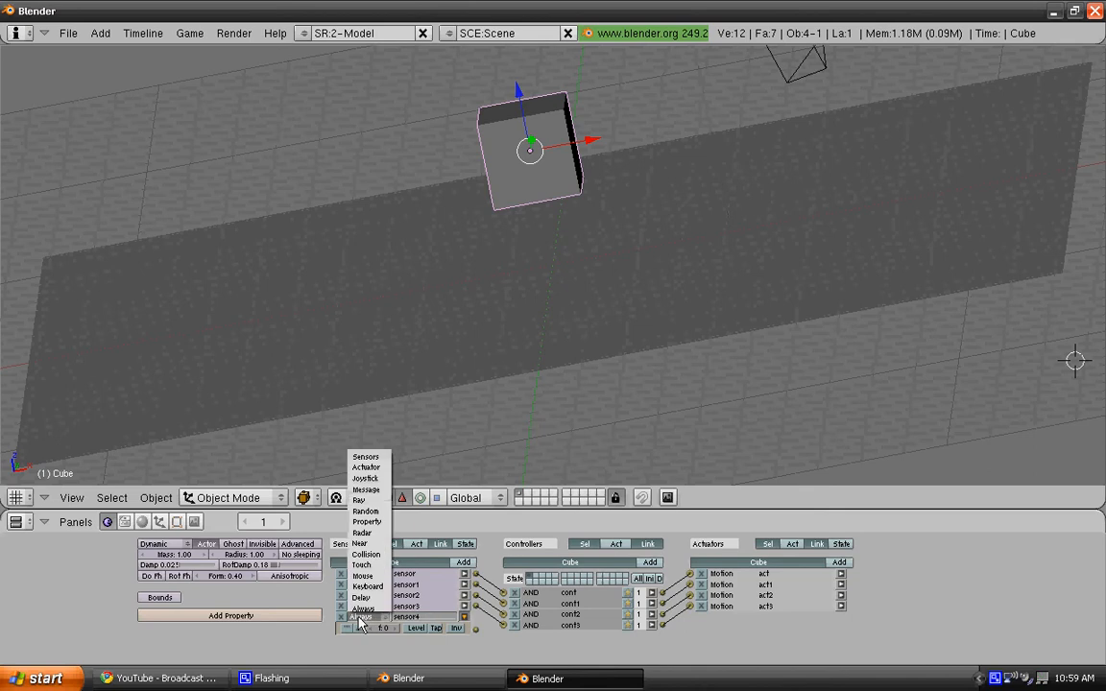
pyautogui.click(372, 586)
pyautogui.click(412, 643)
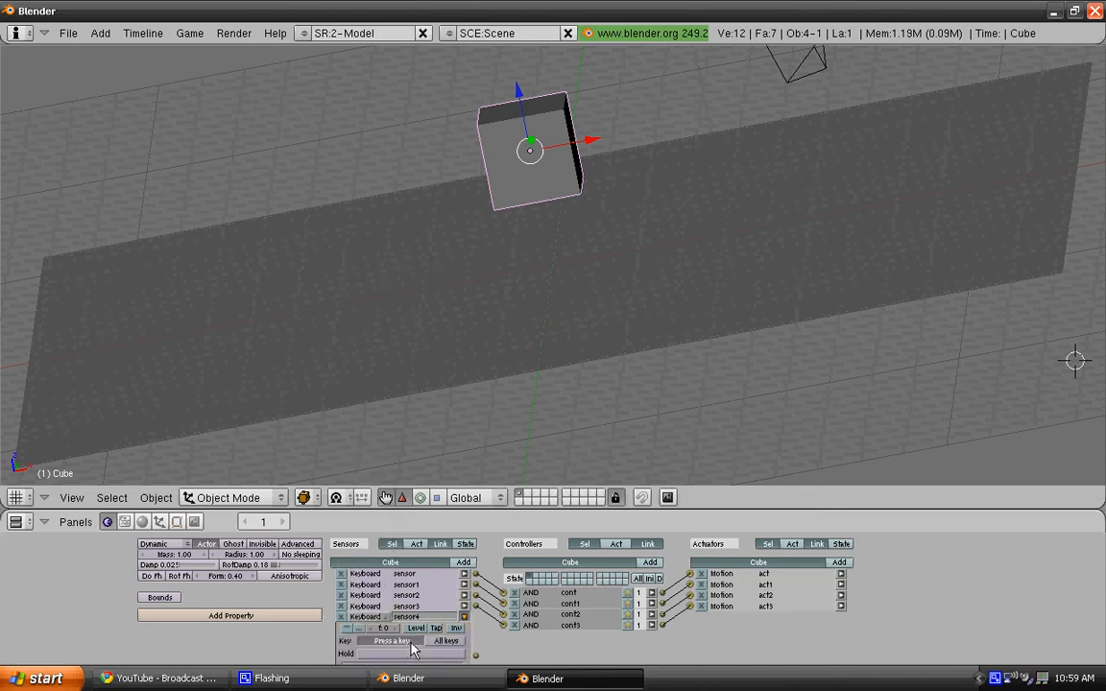
pyautogui.press('space')
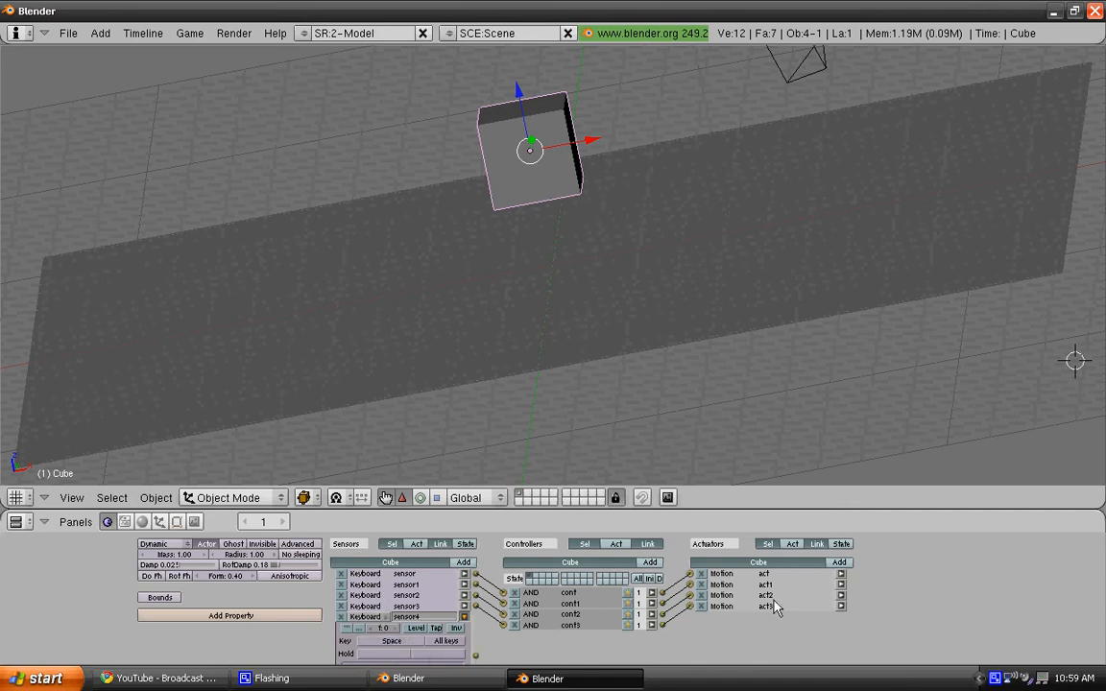
# Add an AND controller and a Motion actuator with Z force 250, linked to the Space sensor.
pyautogui.click(650, 562)
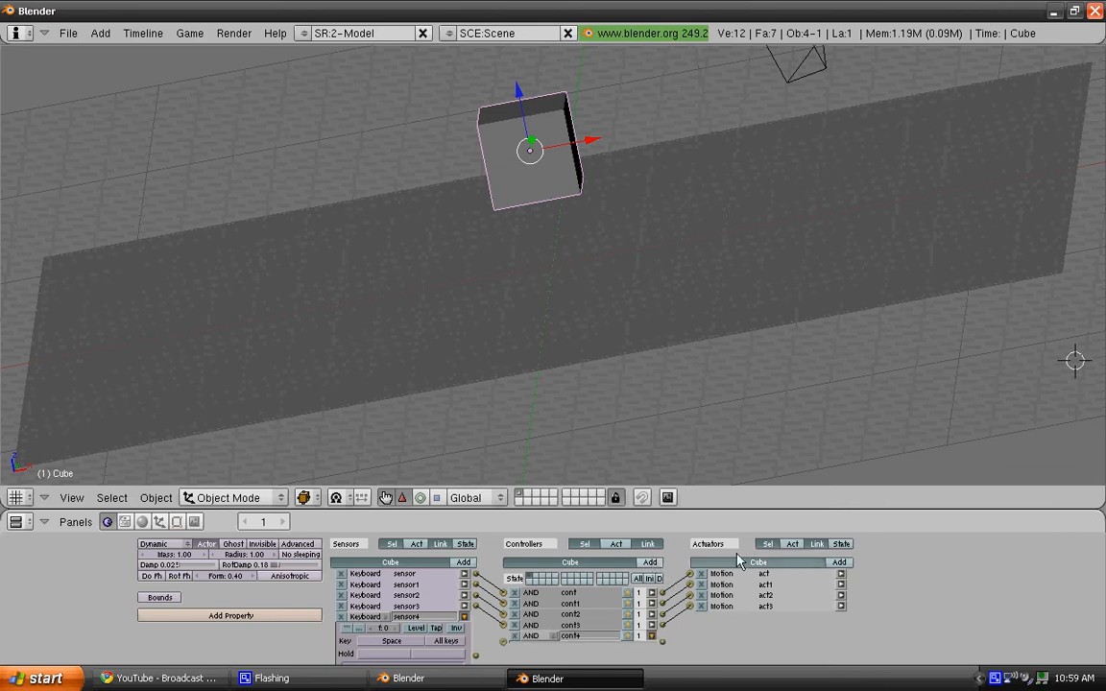
pyautogui.click(839, 562)
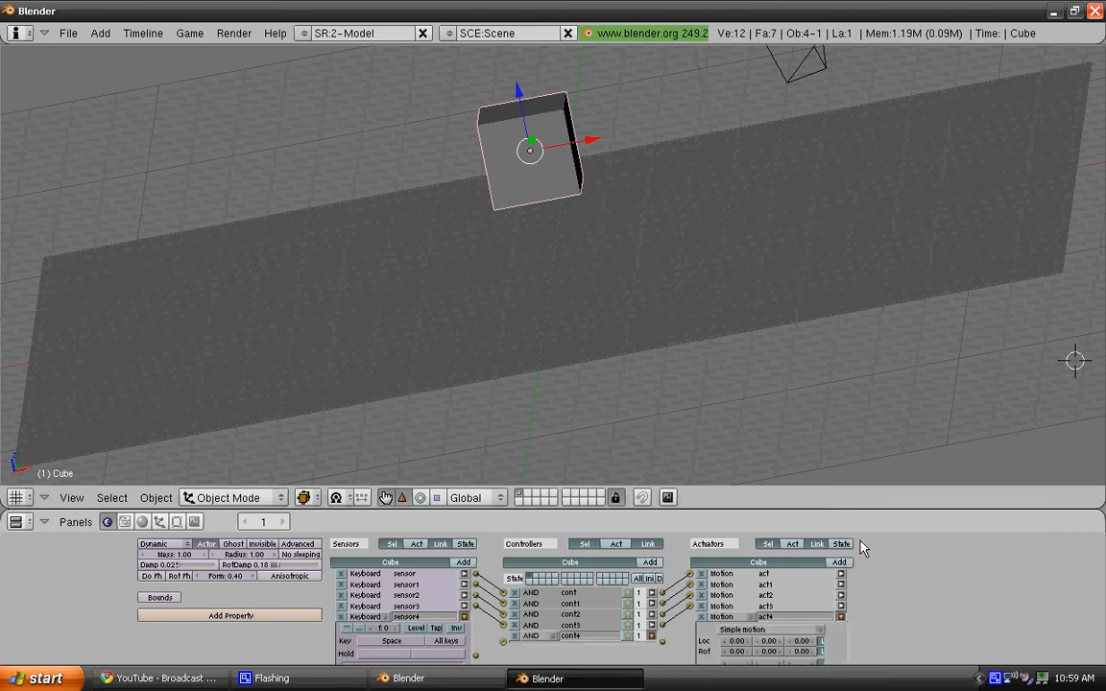
pyautogui.moveTo(857, 509); pyautogui.dragTo(834, 328)
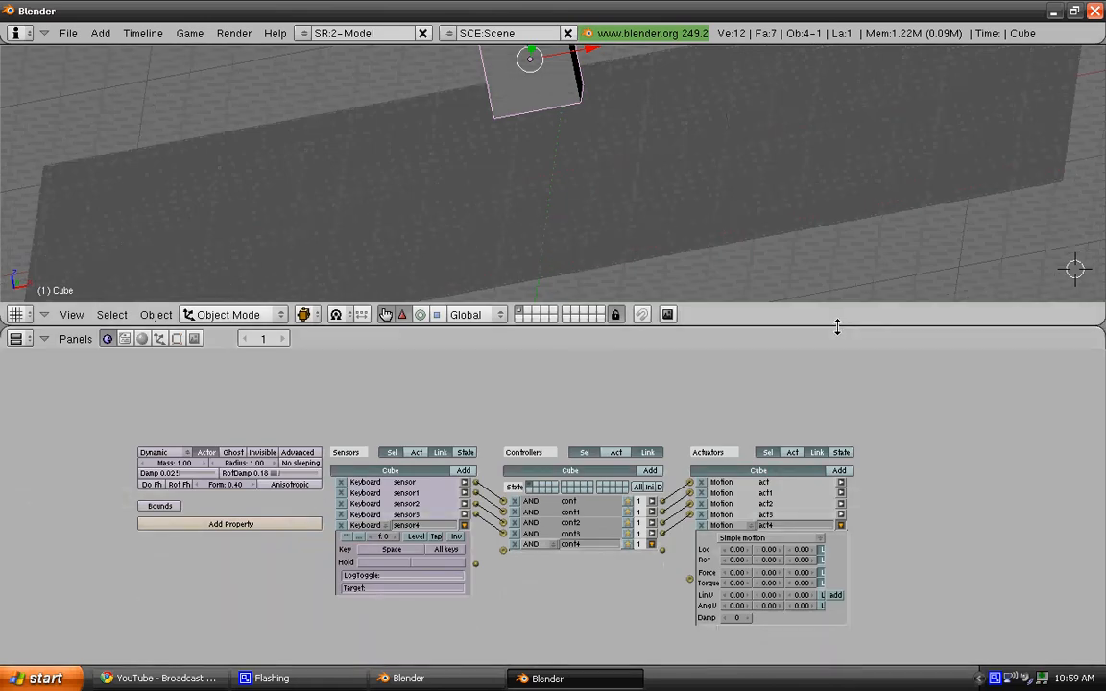
pyautogui.click(802, 573)
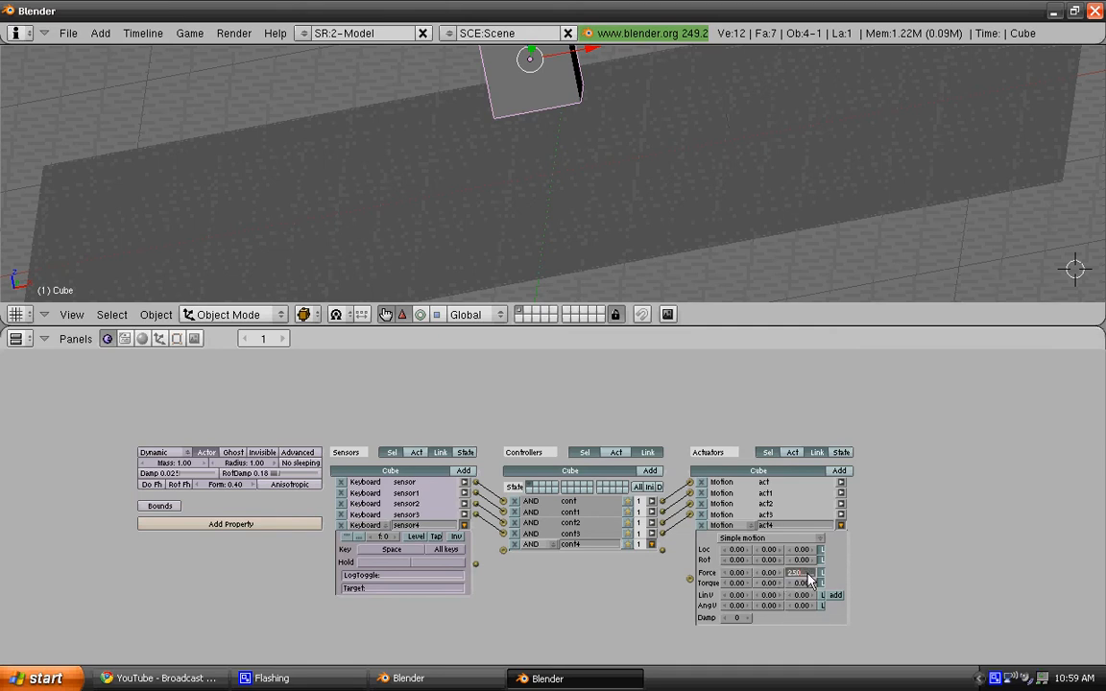
pyautogui.write('250')
pyautogui.press('Return')
pyautogui.moveTo(502, 550); pyautogui.dragTo(475, 564)
# Test the cube's jump in the game, enlarge the 3D view, and run the jump test again before returning to editing.
pyautogui.press('p')
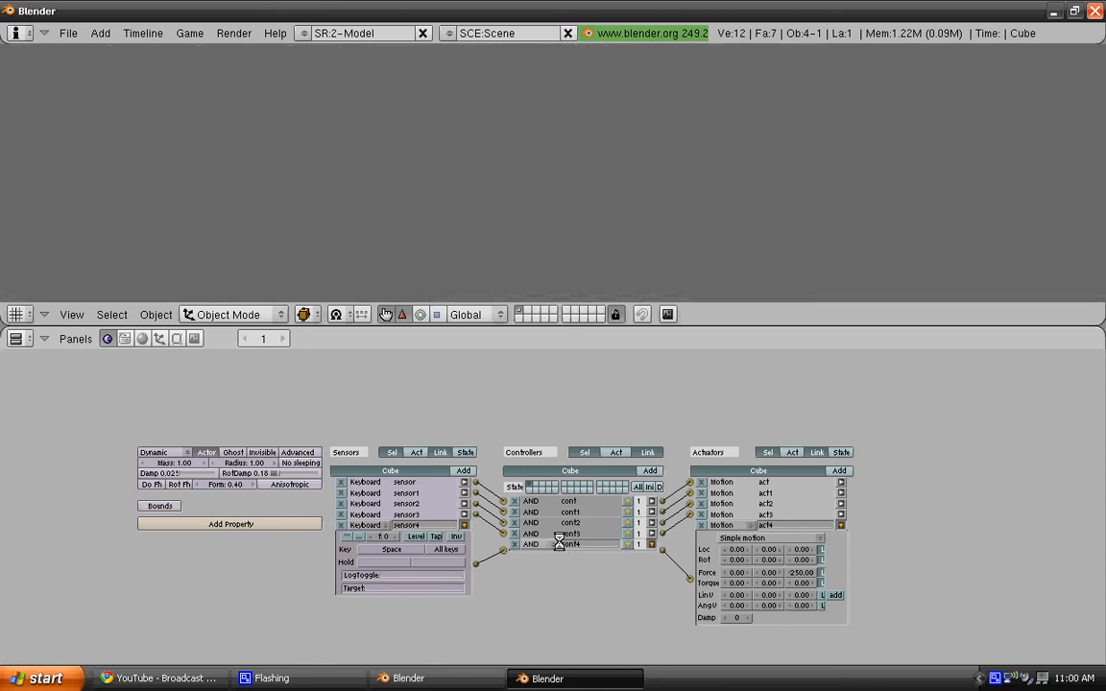
pyautogui.press('Escape')
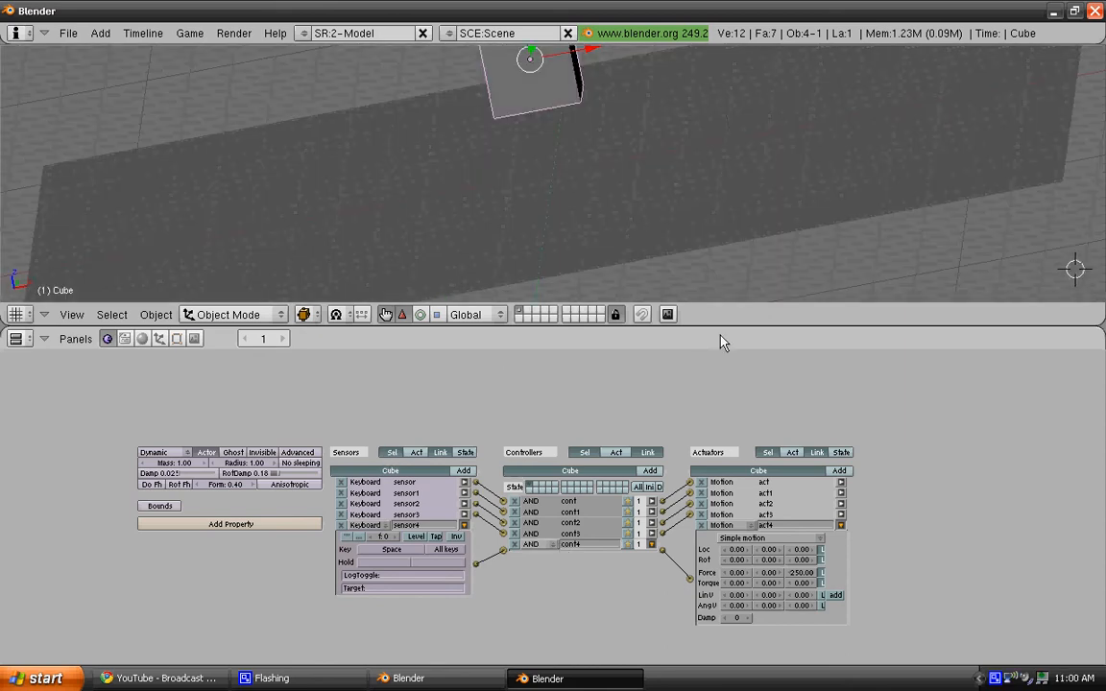
pyautogui.moveTo(721, 327); pyautogui.dragTo(730, 490)
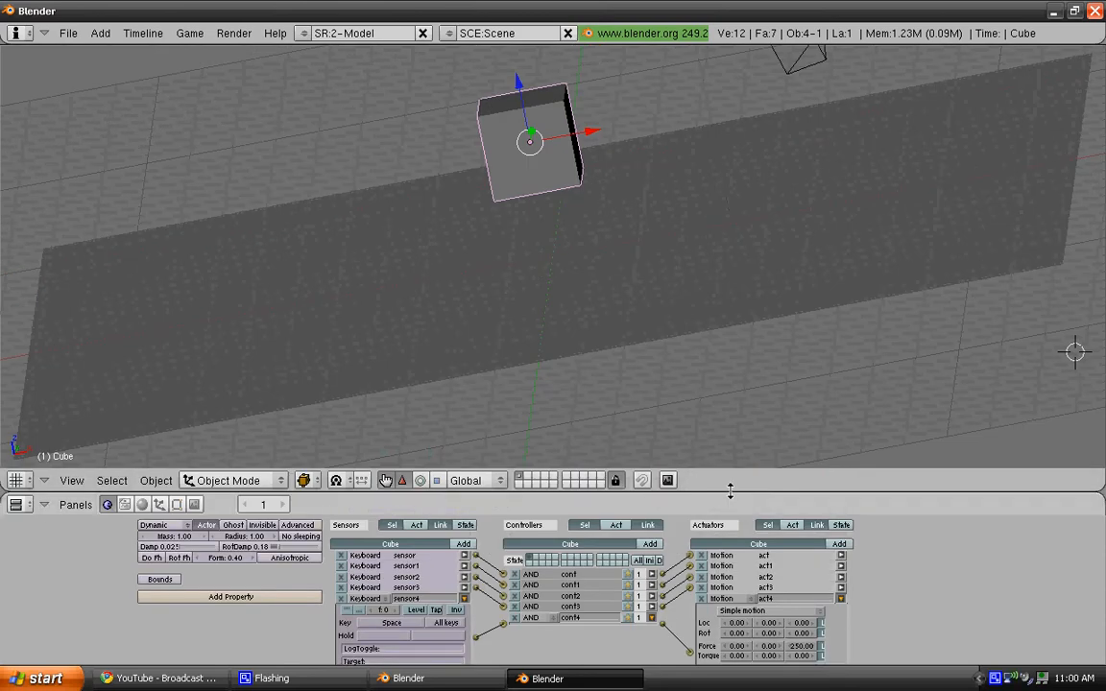
pyautogui.press('p')
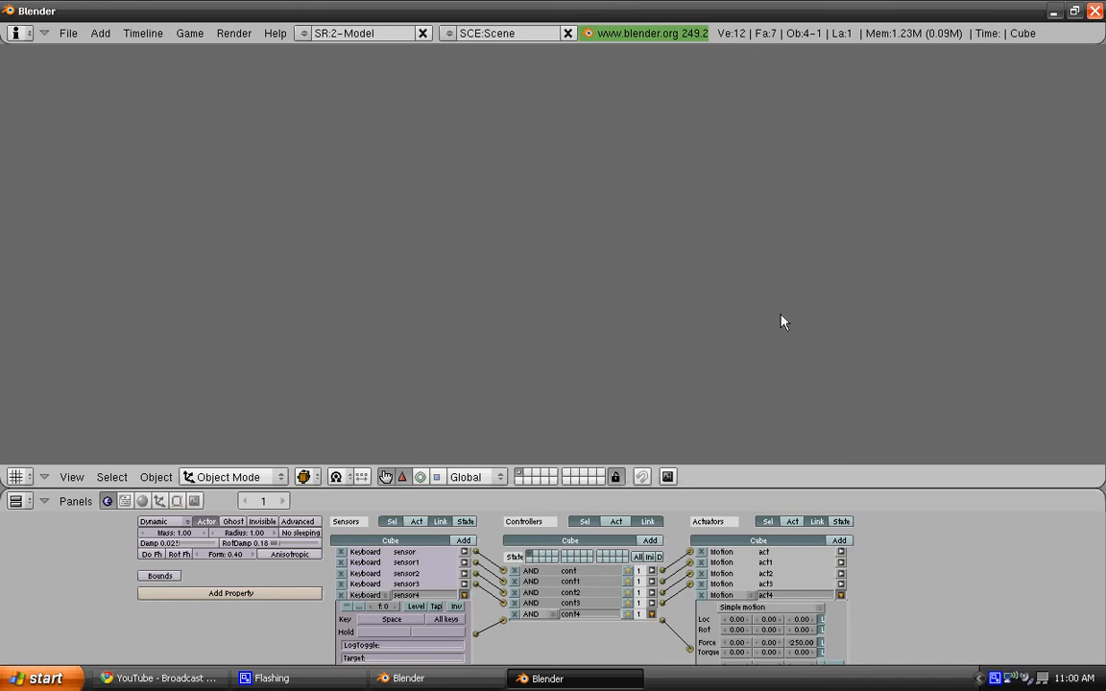
pyautogui.press('Escape')
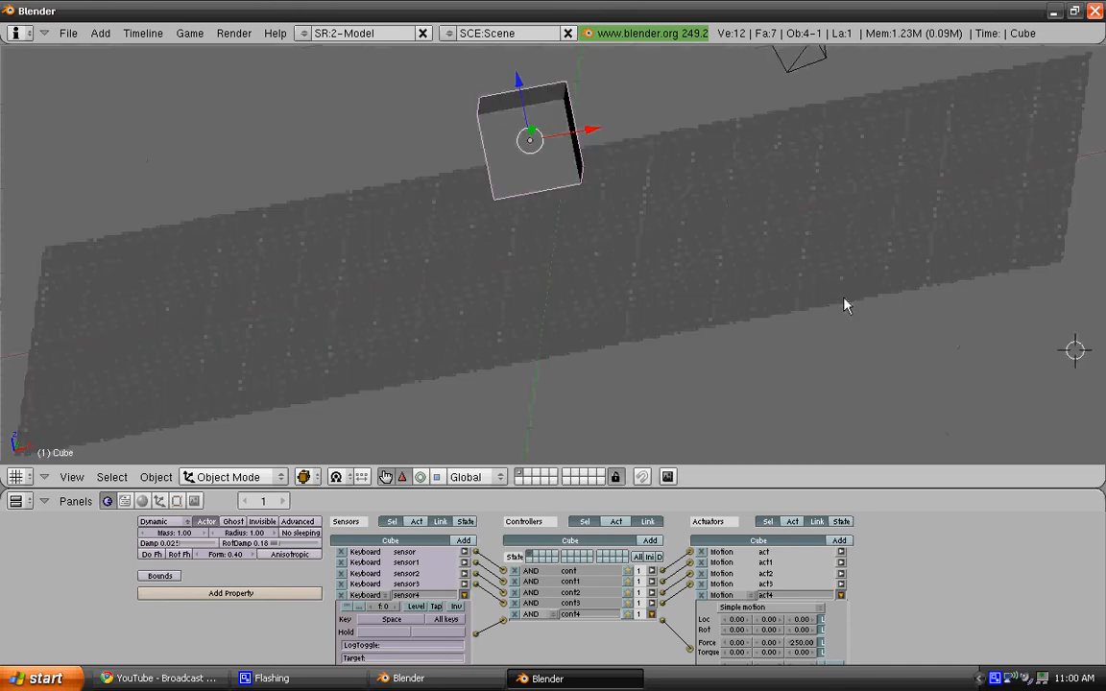
# Collapse the cube's Space sensor and jump actuator, add a Touch sensor, and link it to the jump's AND controller.
pyautogui.click(465, 596)
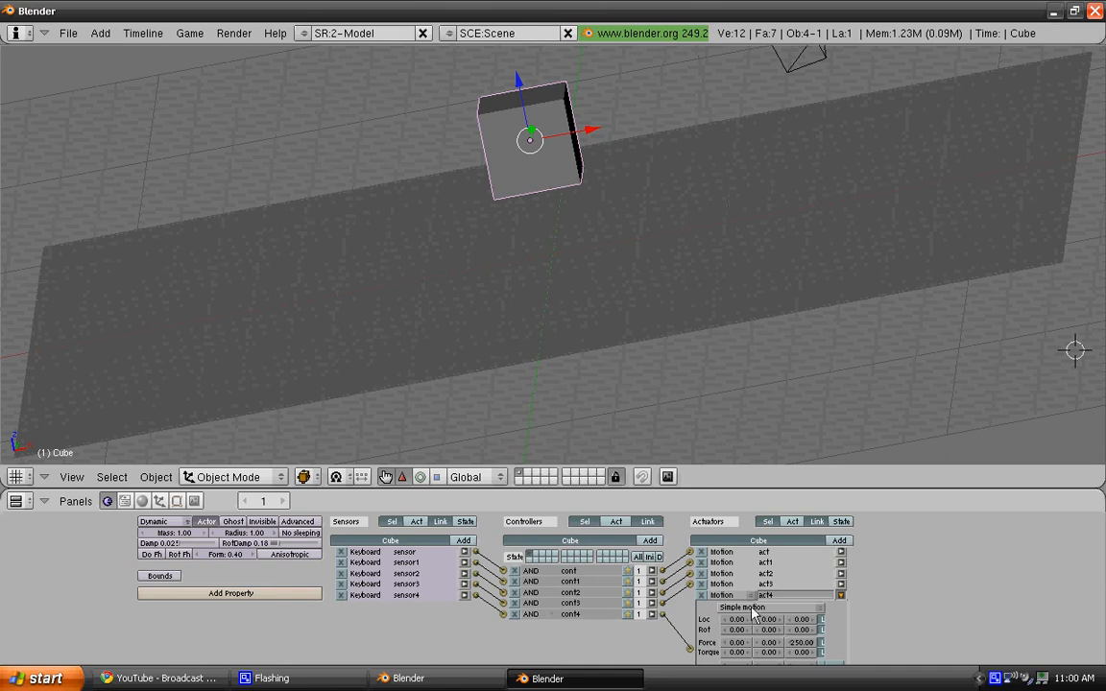
pyautogui.click(842, 596)
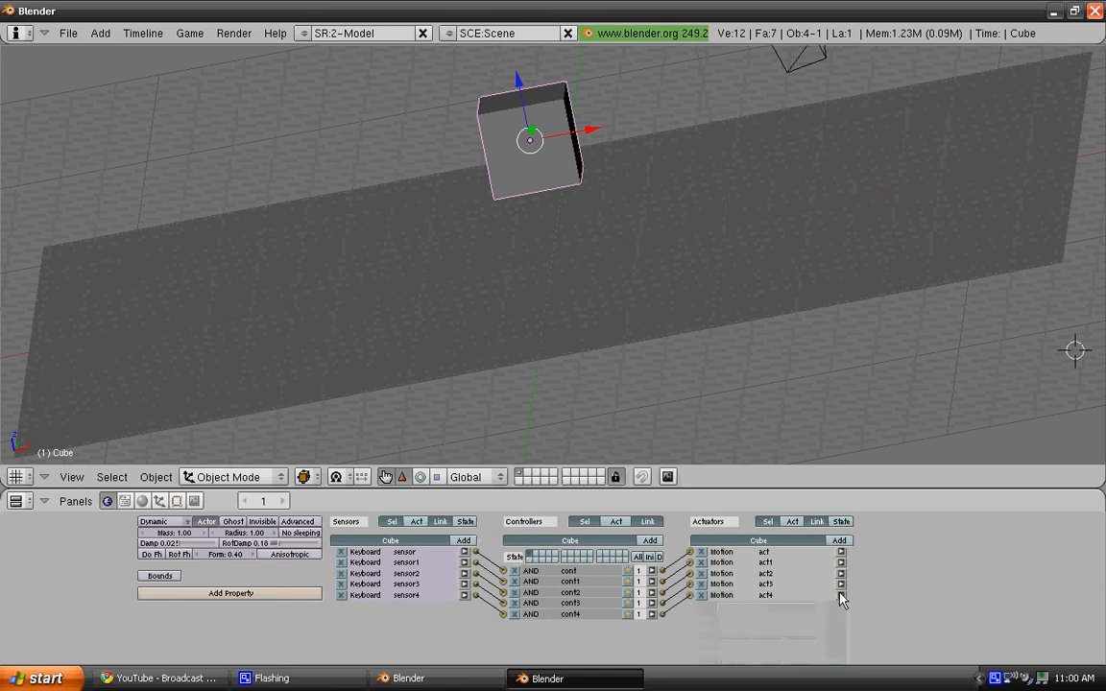
pyautogui.click(464, 542)
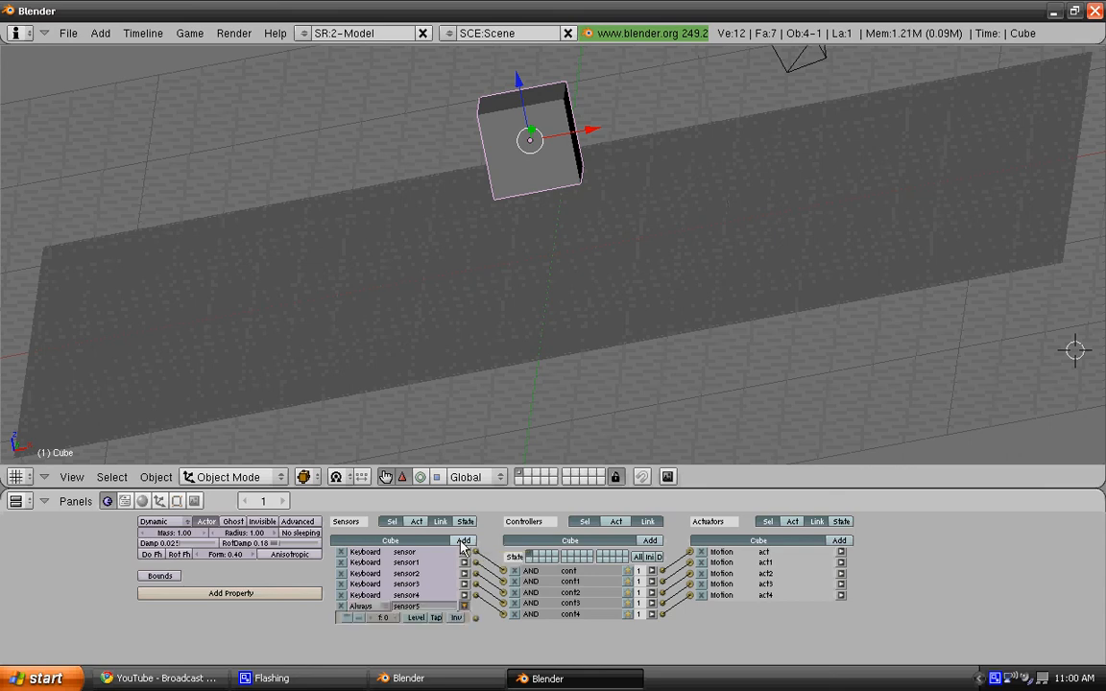
pyautogui.click(373, 607)
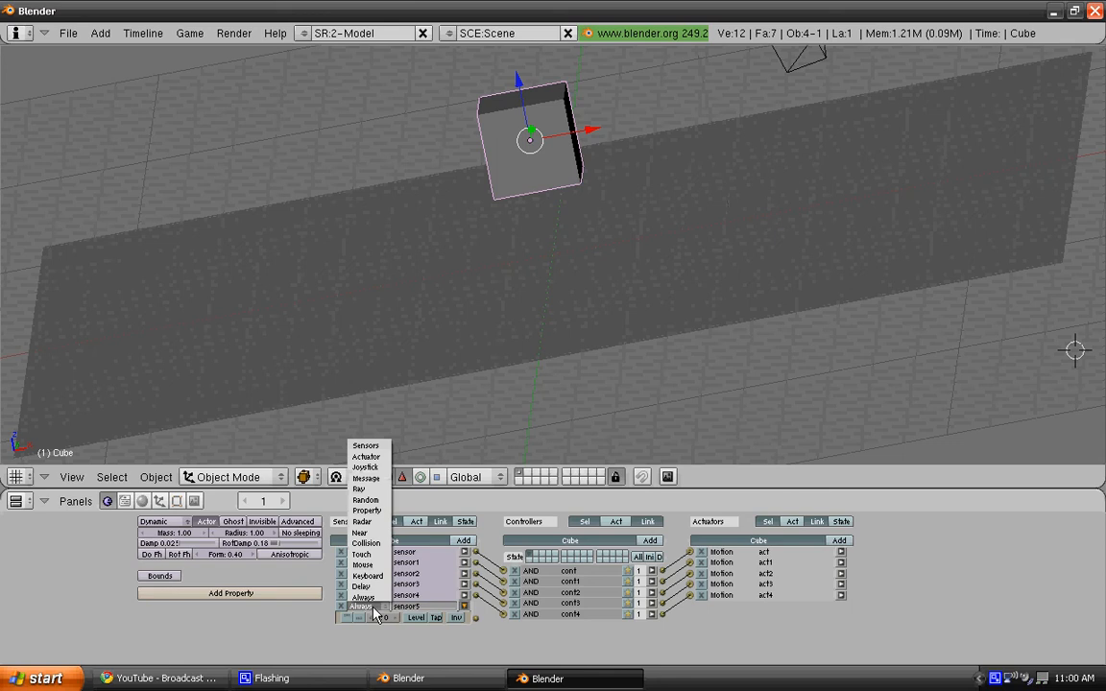
pyautogui.click(364, 554)
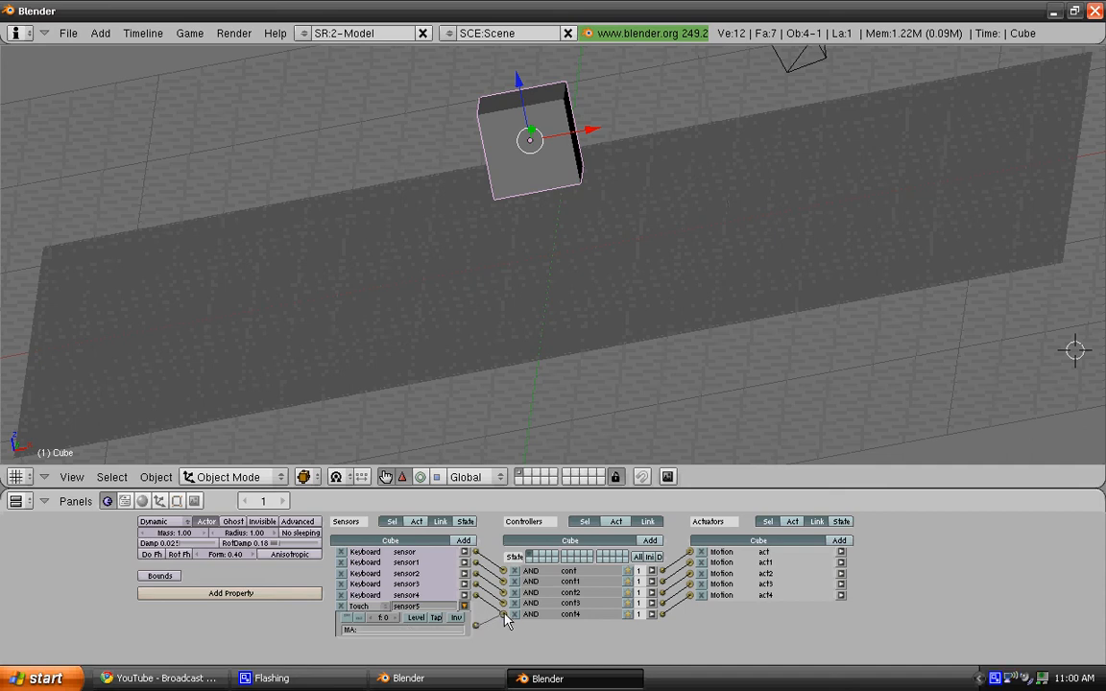
pyautogui.moveTo(504, 615); pyautogui.dragTo(476, 626)
pyautogui.click(466, 606)
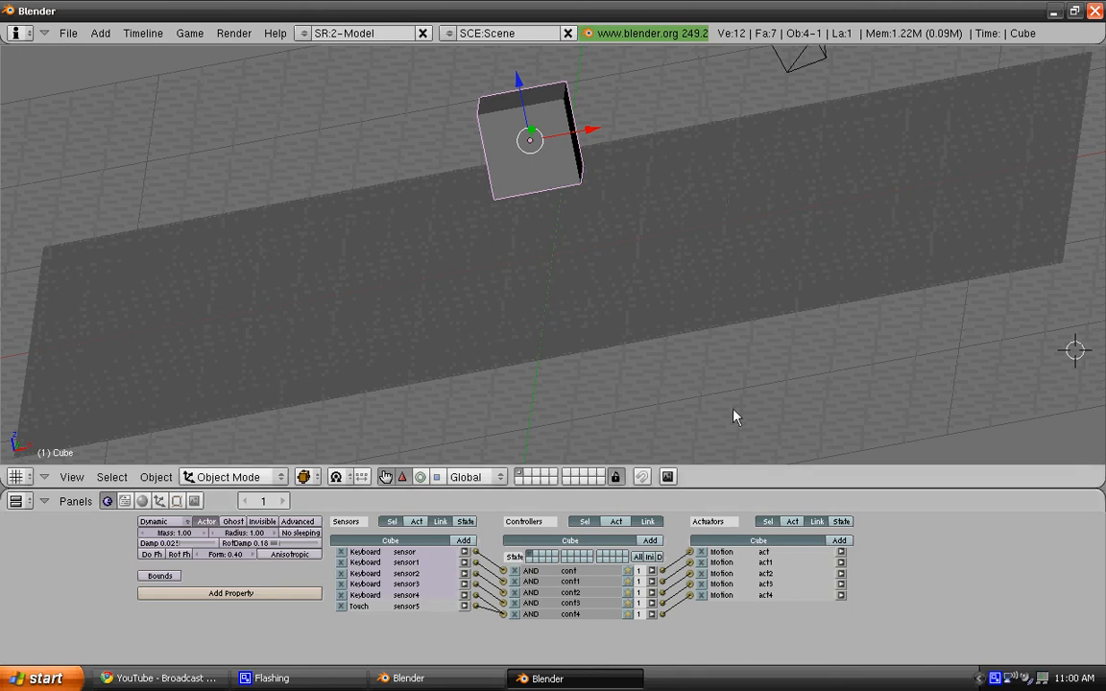
# Run the game to test the cube's jump with the Touch sensor, and return to editing.
pyautogui.press('p')
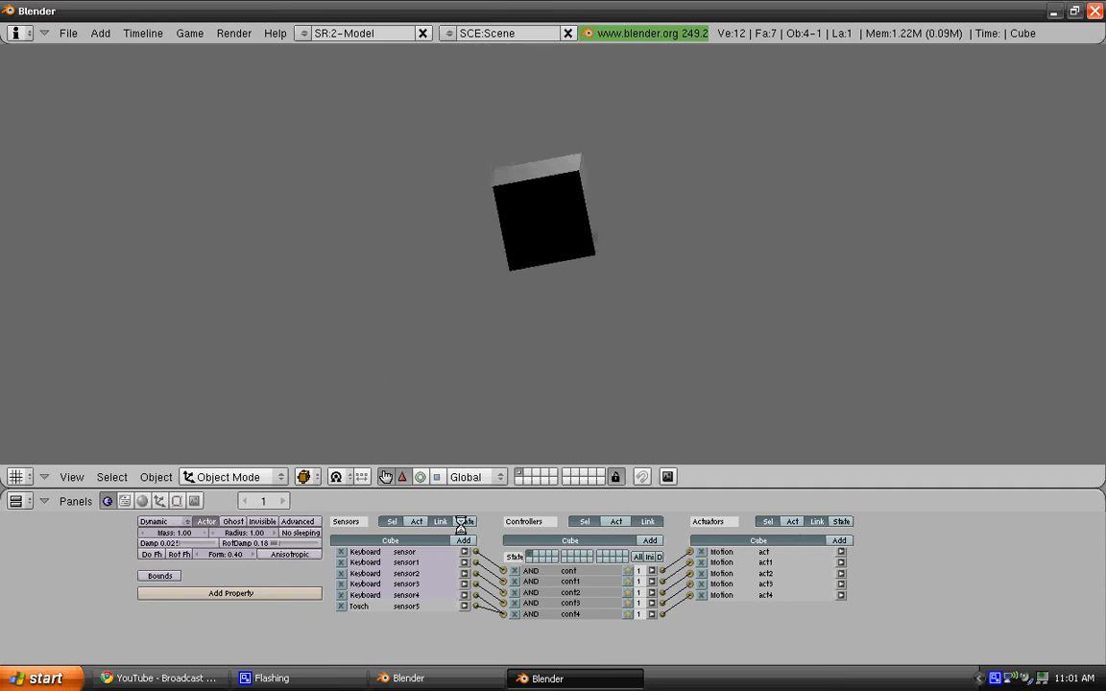
pyautogui.press('Escape')
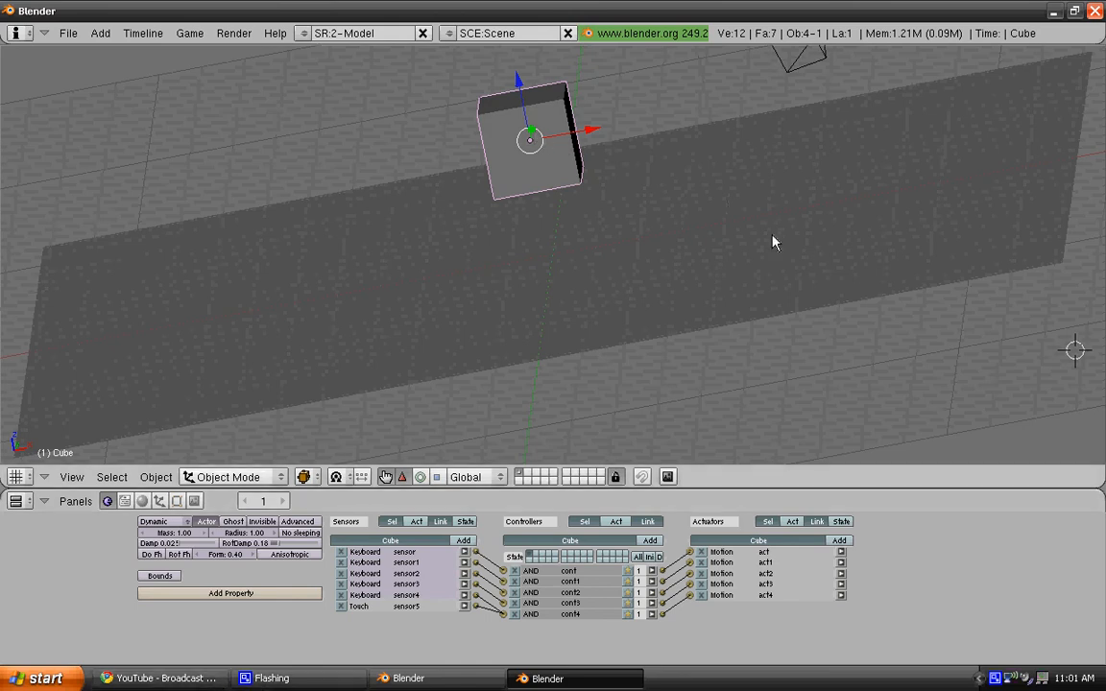
pyautogui.moveTo(817, 166); pyautogui.dragTo(782, 190, button='middle')
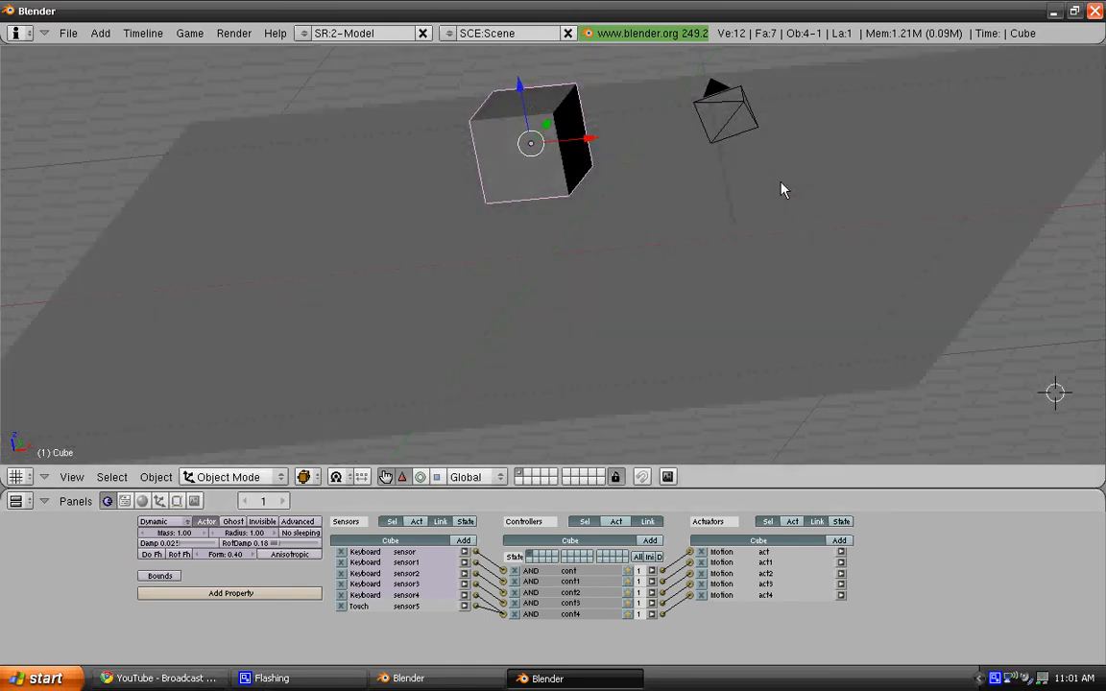
pyautogui.moveTo(689, 158)
pyautogui.mouseDown(button='middle')
pyautogui.moveTo(664, 190)
pyautogui.moveTo(549, 229)
pyautogui.moveTo(537, 215)
pyautogui.moveTo(676, 197)
pyautogui.moveTo(712, 173)
pyautogui.moveTo(717, 141)
pyautogui.moveTo(652, 187)
pyautogui.moveTo(610, 195)
pyautogui.moveTo(704, 141)
pyautogui.mouseUp(button='middle')
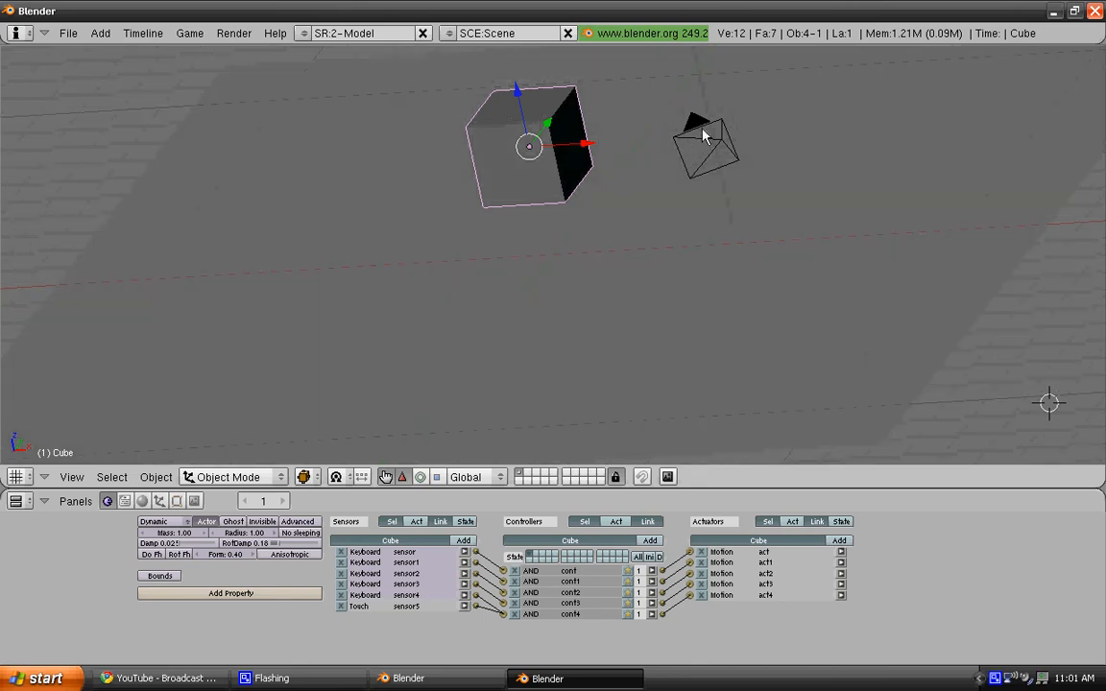
# Show the scene through the camera, run the game from that view, and return to editing.
pyautogui.rightClick(690, 130)
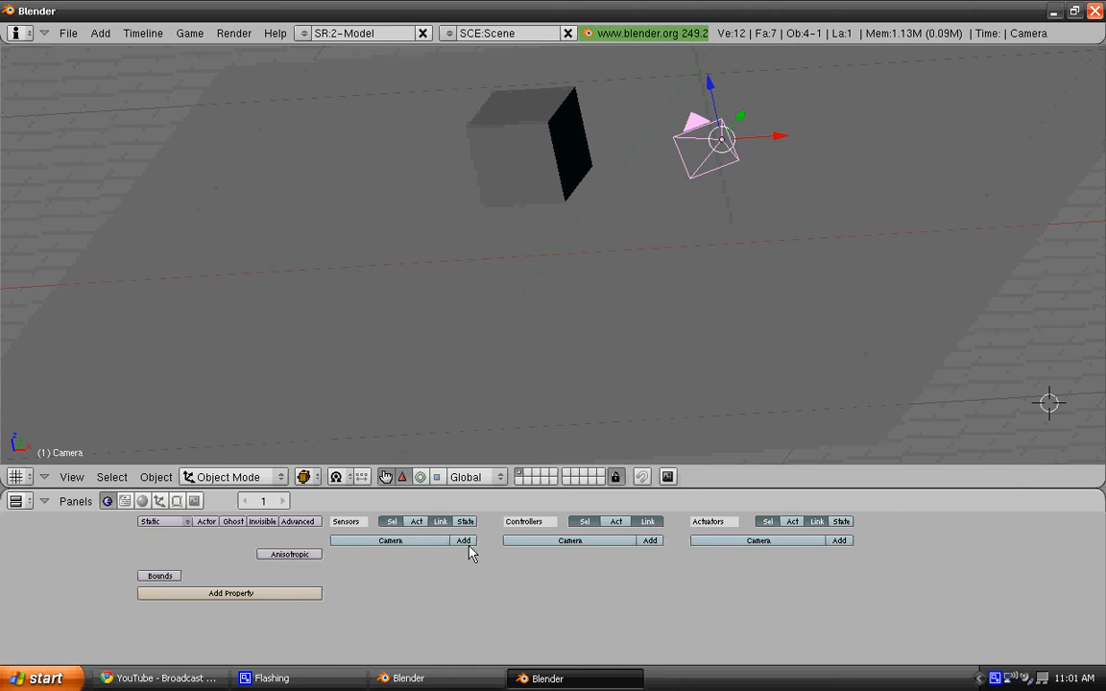
pyautogui.click(508, 379)
pyautogui.rightClick(508, 380)
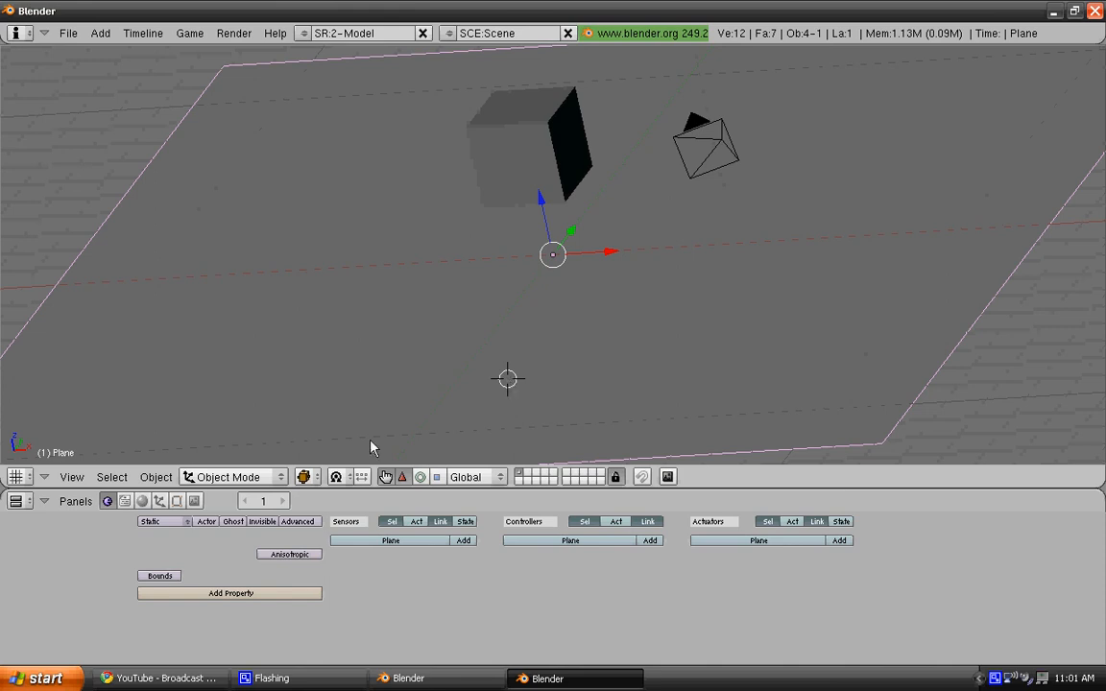
pyautogui.click(77, 477)
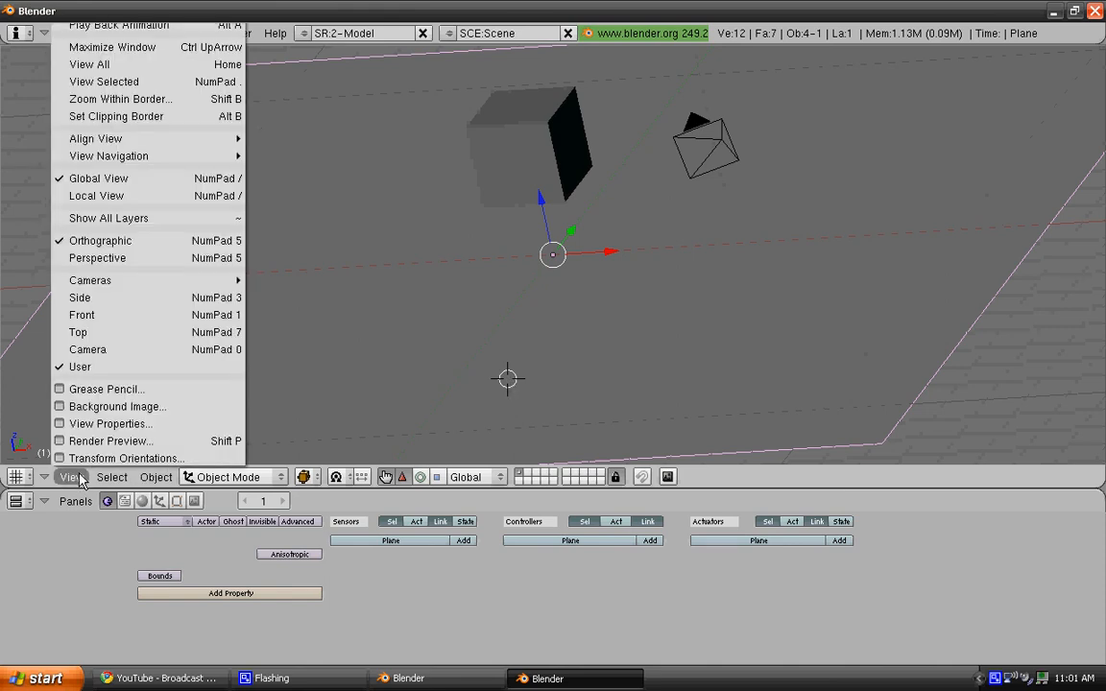
pyautogui.click(101, 350)
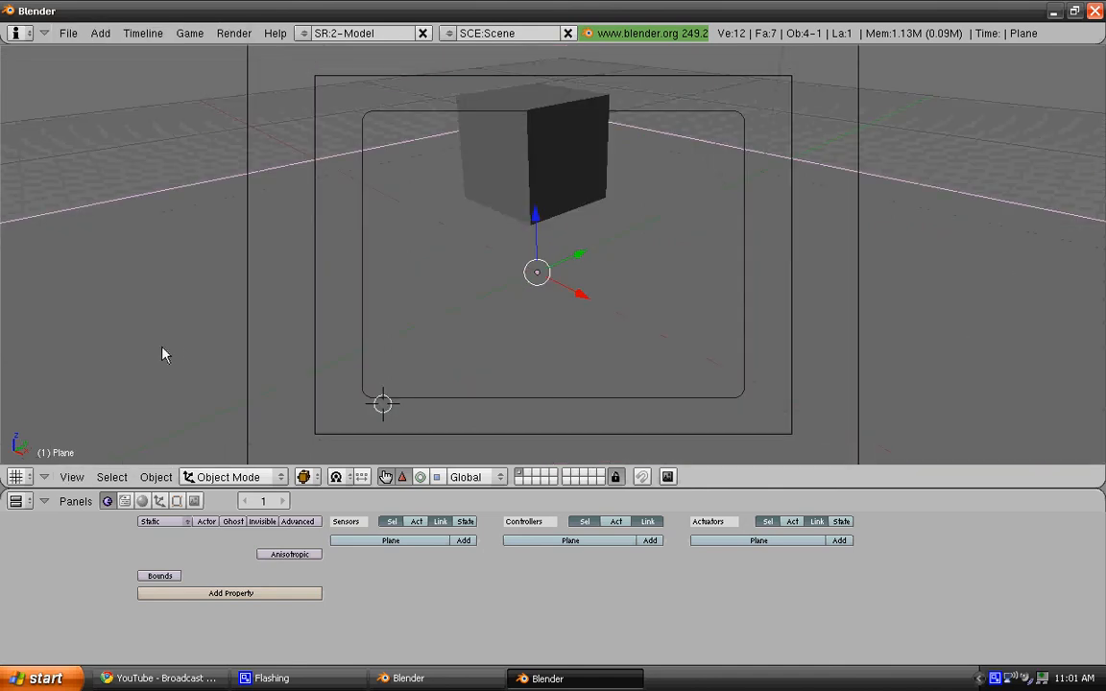
pyautogui.press('p')
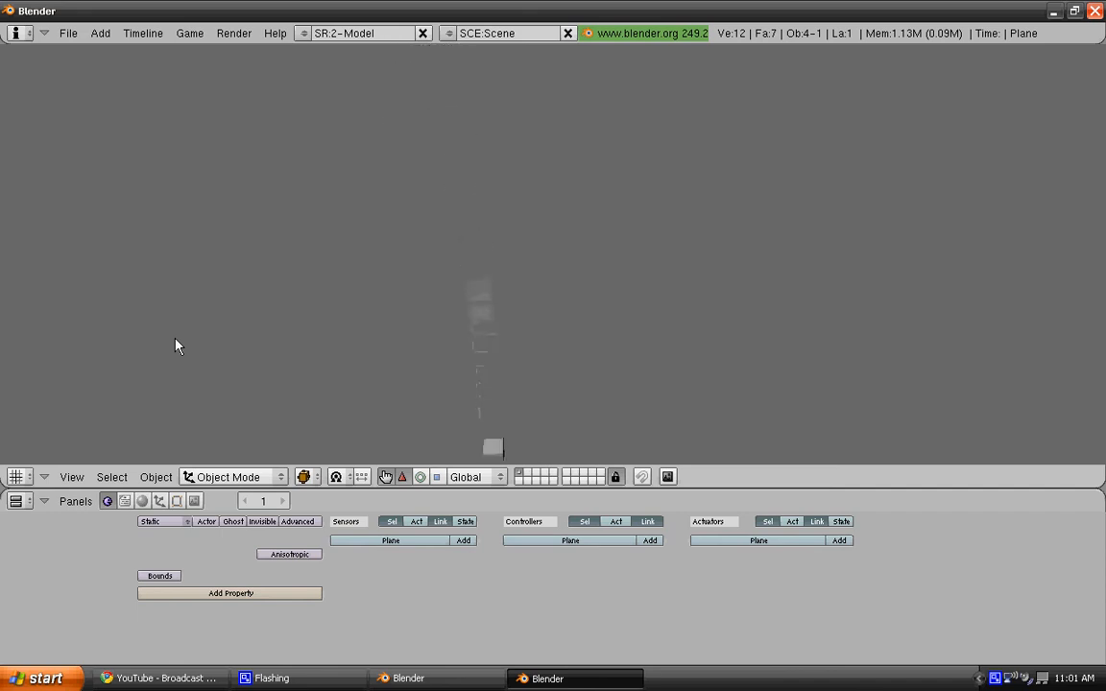
pyautogui.press('Escape')
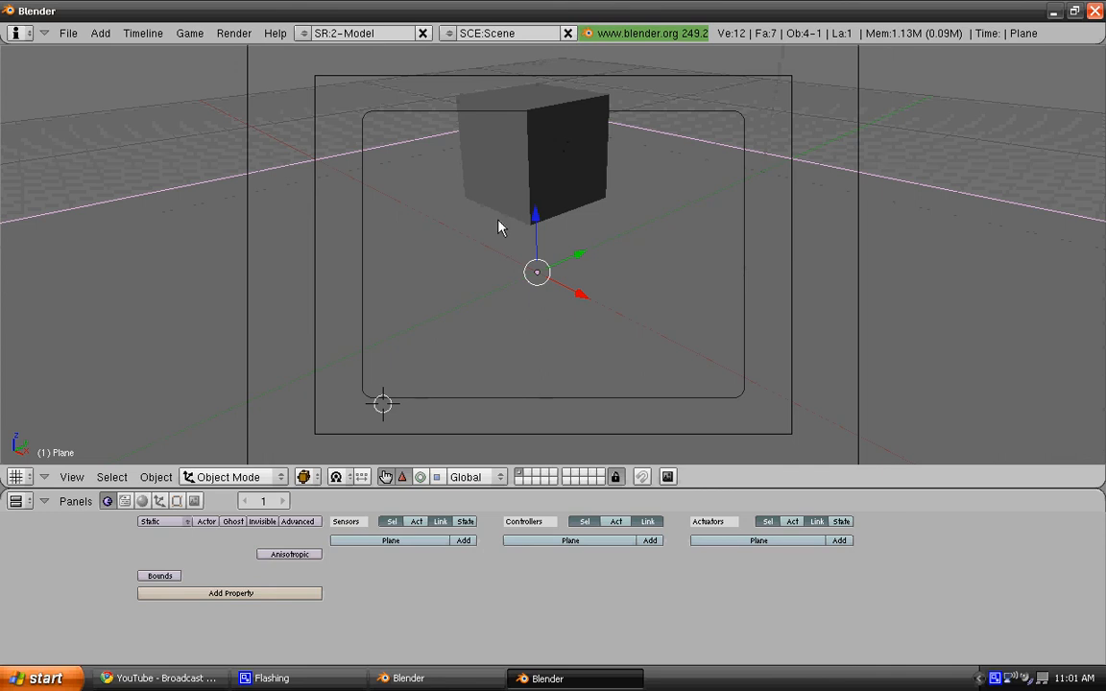
# Leave the camera view, select the camera, and add an Always sensor, an AND controller and an actuator to it.
pyautogui.moveTo(246, 182); pyautogui.dragTo(269, 177, button='middle')
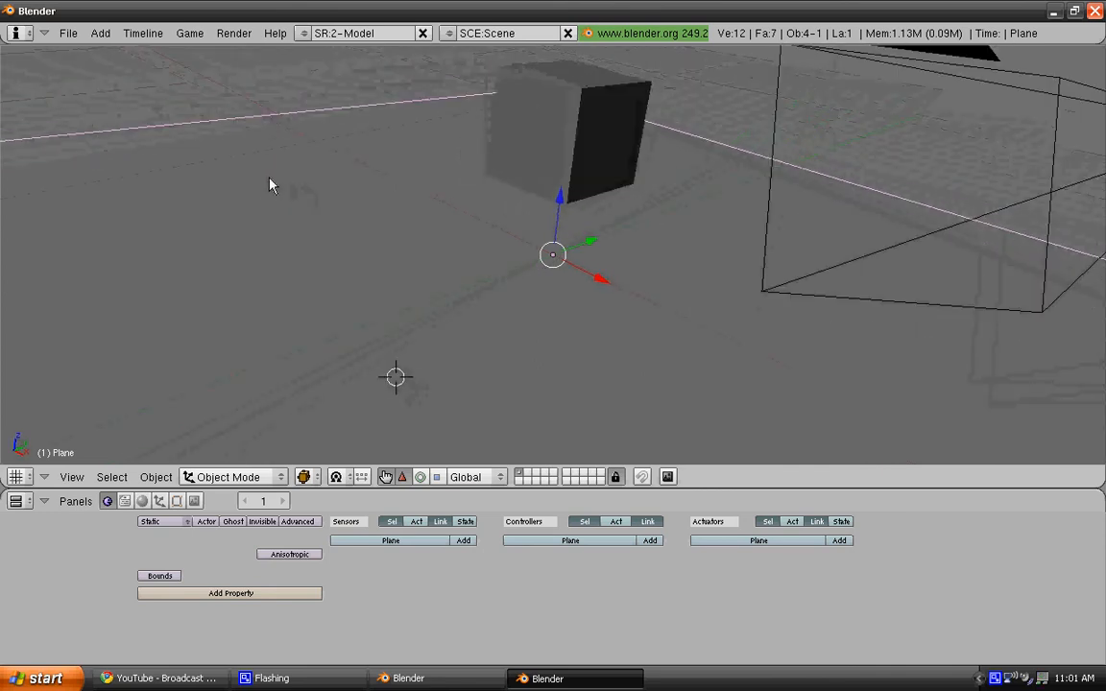
pyautogui.click(269, 177)
pyautogui.click(71, 477)
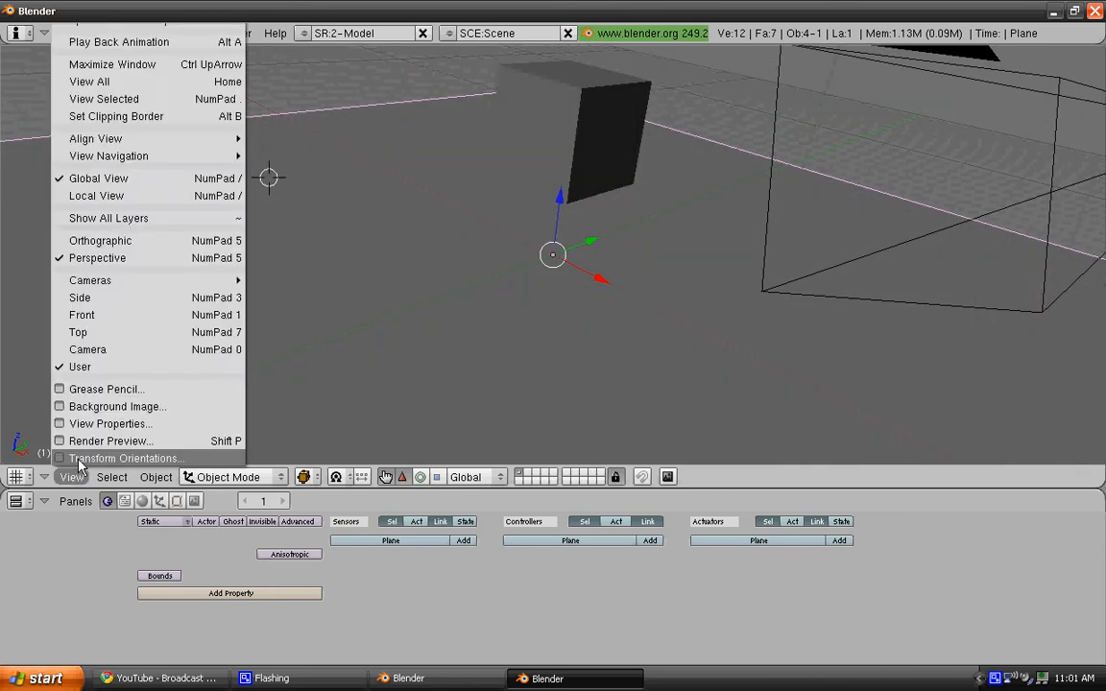
pyautogui.click(132, 317)
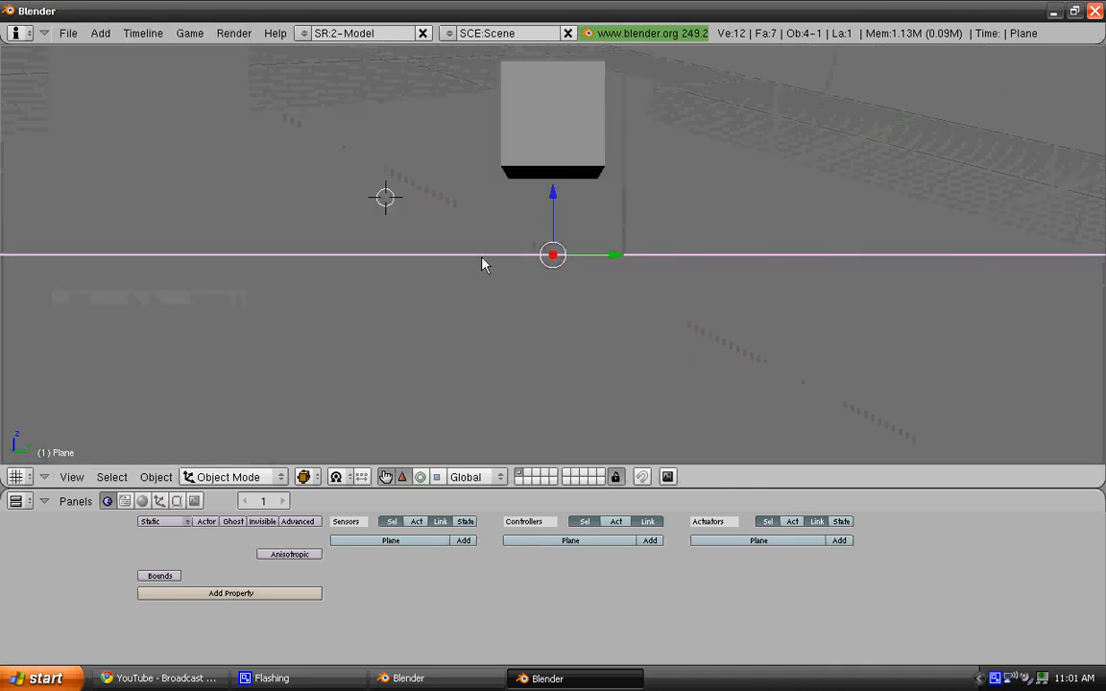
pyautogui.moveTo(483, 264); pyautogui.dragTo(655, 277, button='middle')
pyautogui.scroll(-7, 658, 280)
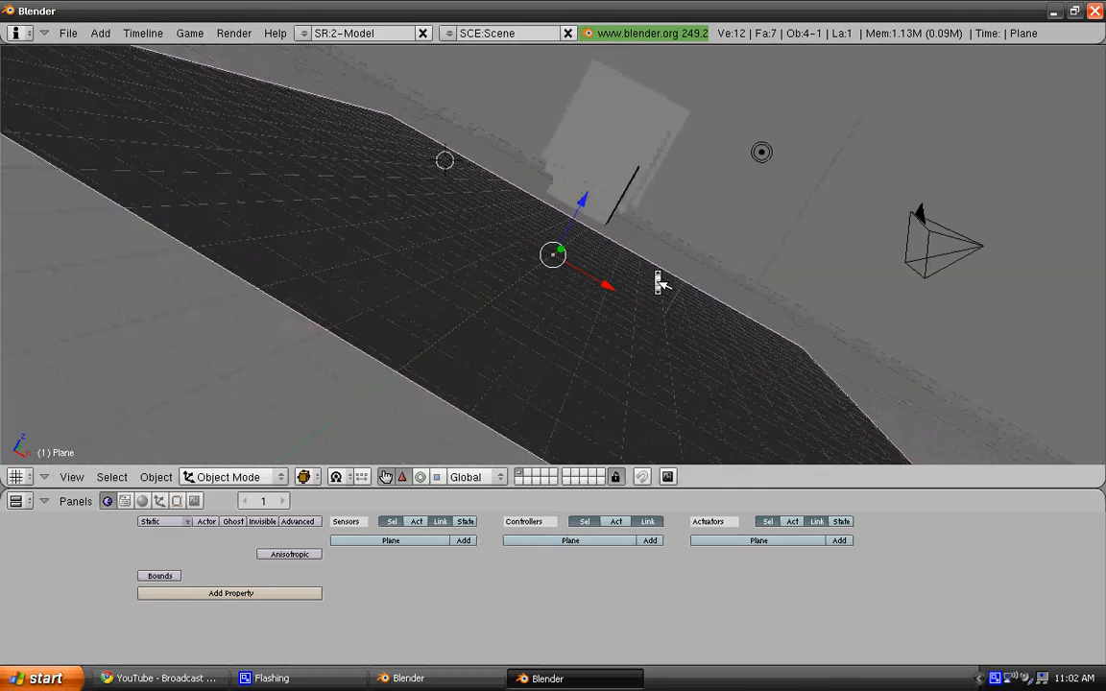
pyautogui.moveTo(789, 171); pyautogui.dragTo(701, 197, button='middle')
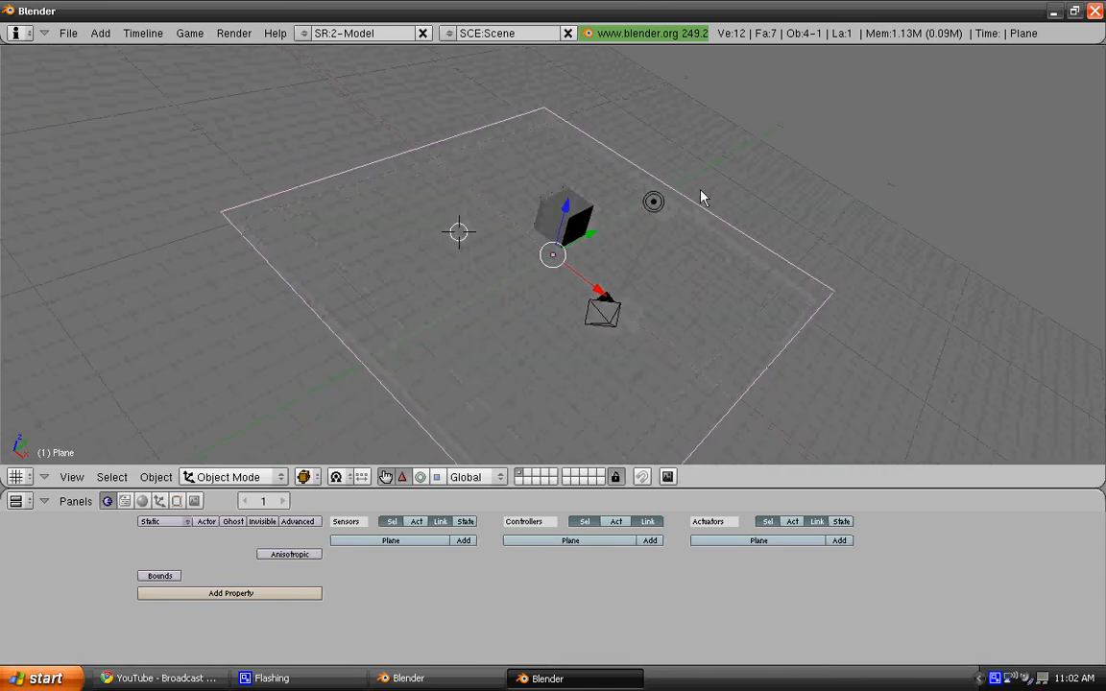
pyautogui.scroll(5, 700, 198)
pyautogui.click(564, 318)
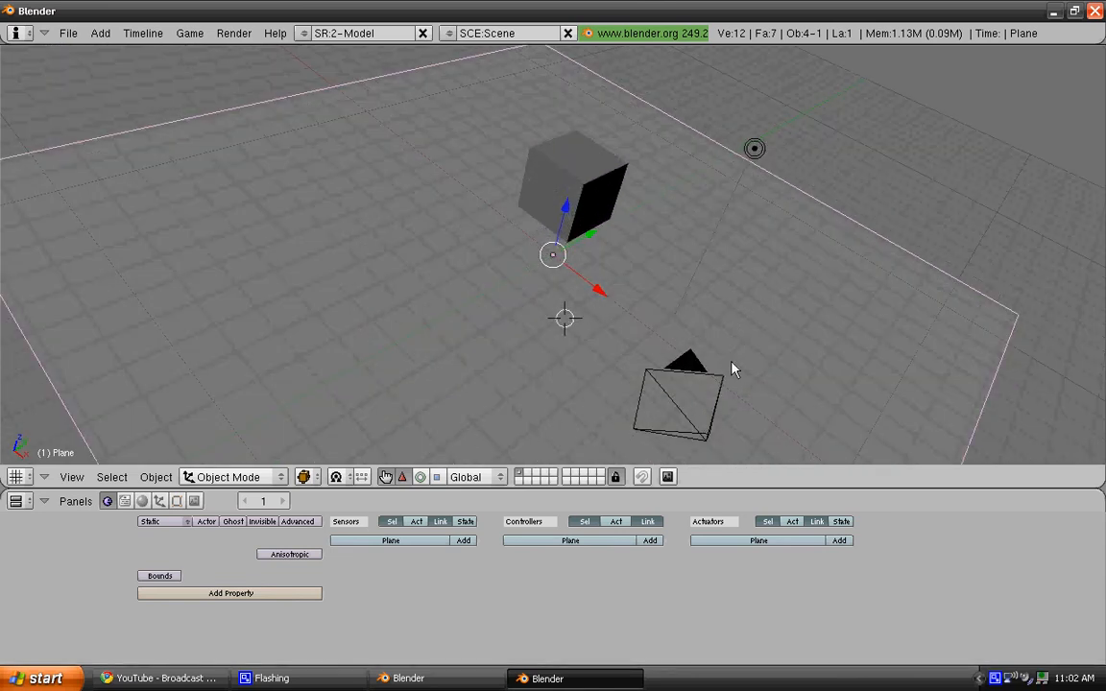
pyautogui.rightClick(698, 372)
pyautogui.click(464, 540)
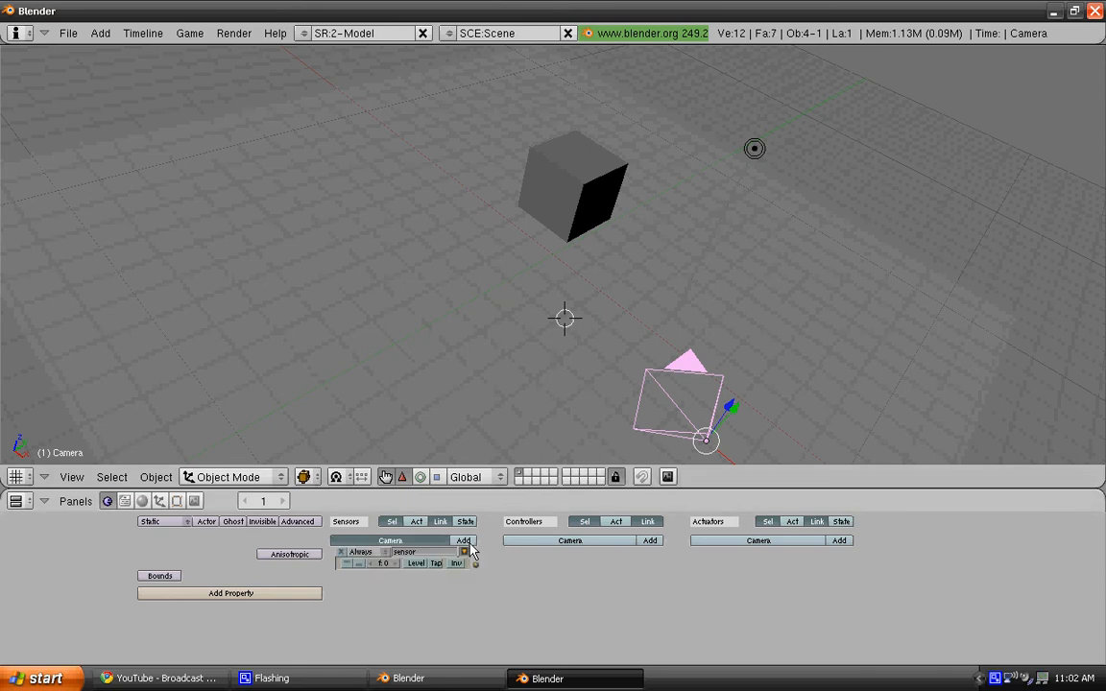
pyautogui.click(649, 541)
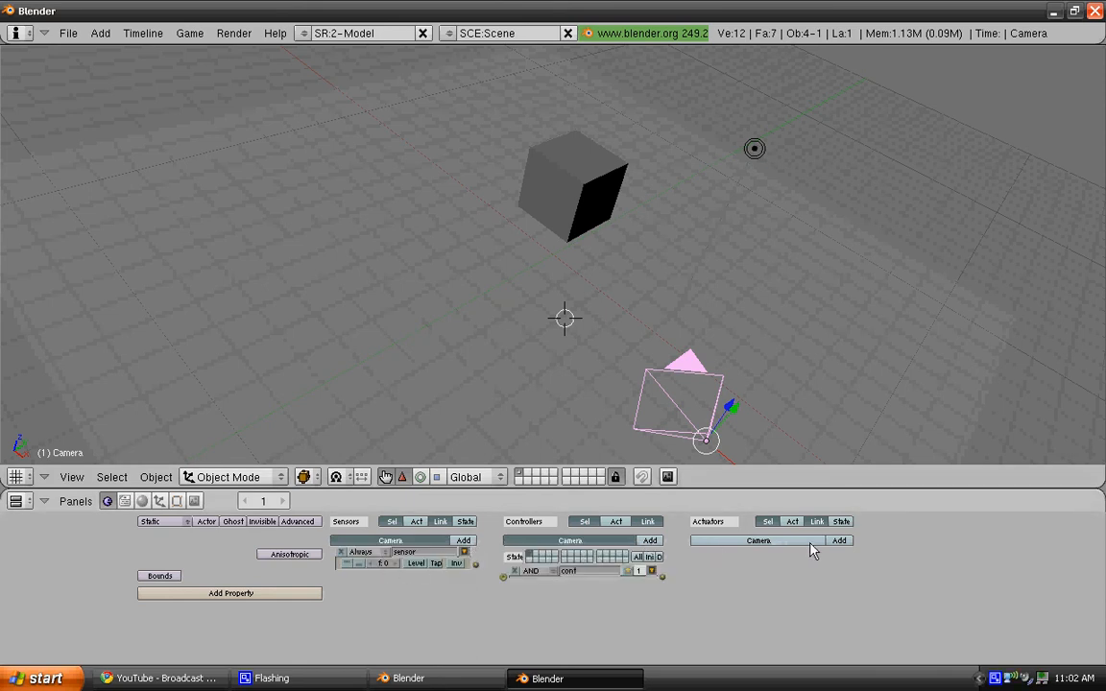
pyautogui.click(839, 541)
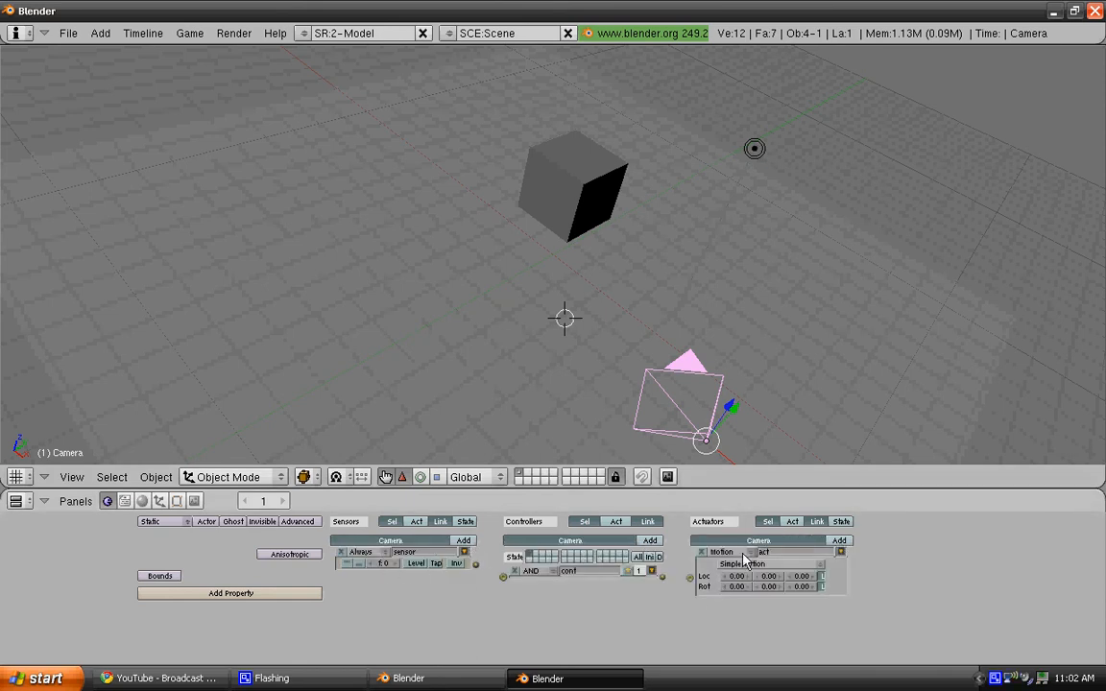
# Make the camera's actuator a Camera type targeting the object Cube, and link the Always sensor through the AND controller to it.
pyautogui.click(739, 552)
pyautogui.click(727, 511)
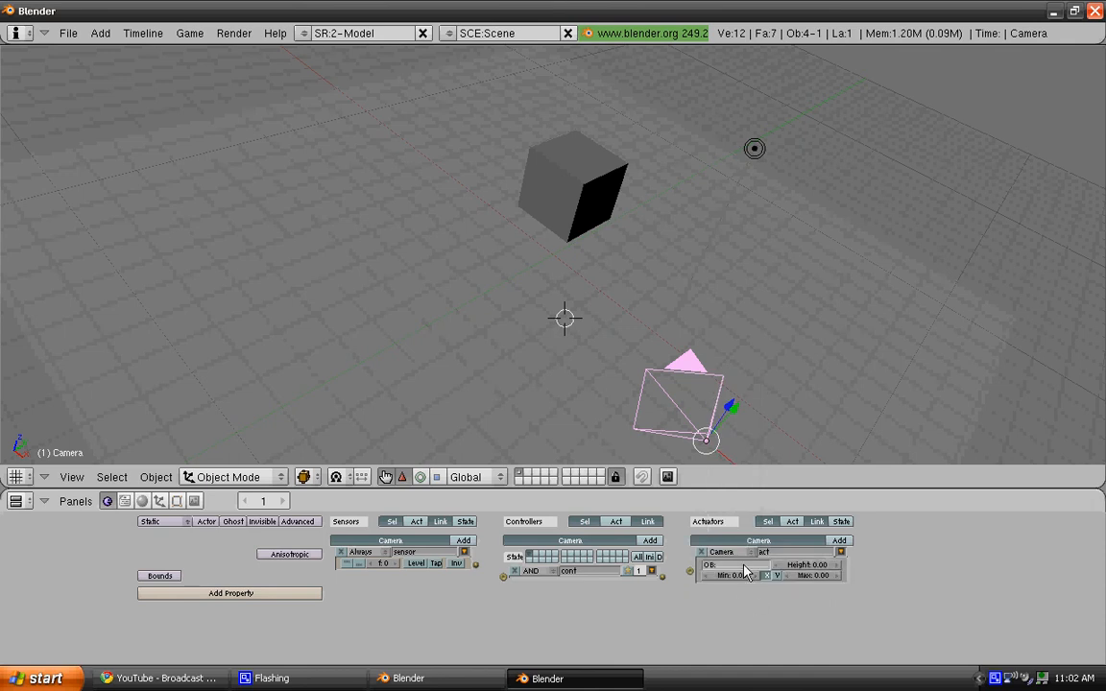
pyautogui.click(744, 566)
pyautogui.press('Return')
pyautogui.moveTo(689, 574); pyautogui.dragTo(662, 575)
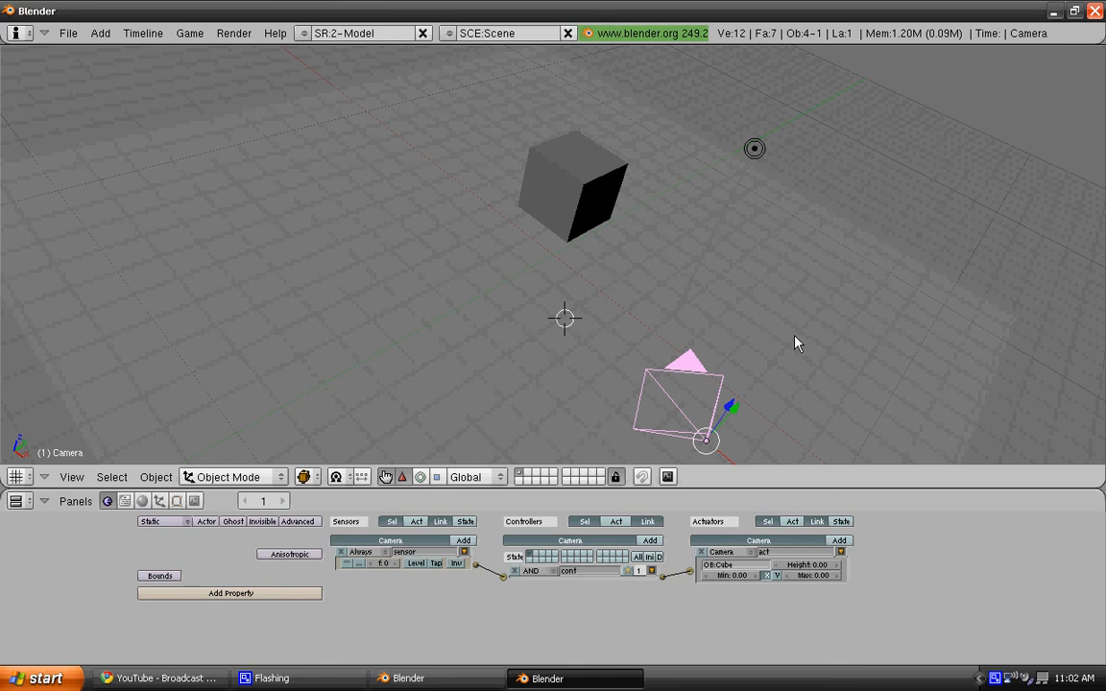
# Test the game from the current view and again through the camera view, returning to editing each time.
pyautogui.press('p')
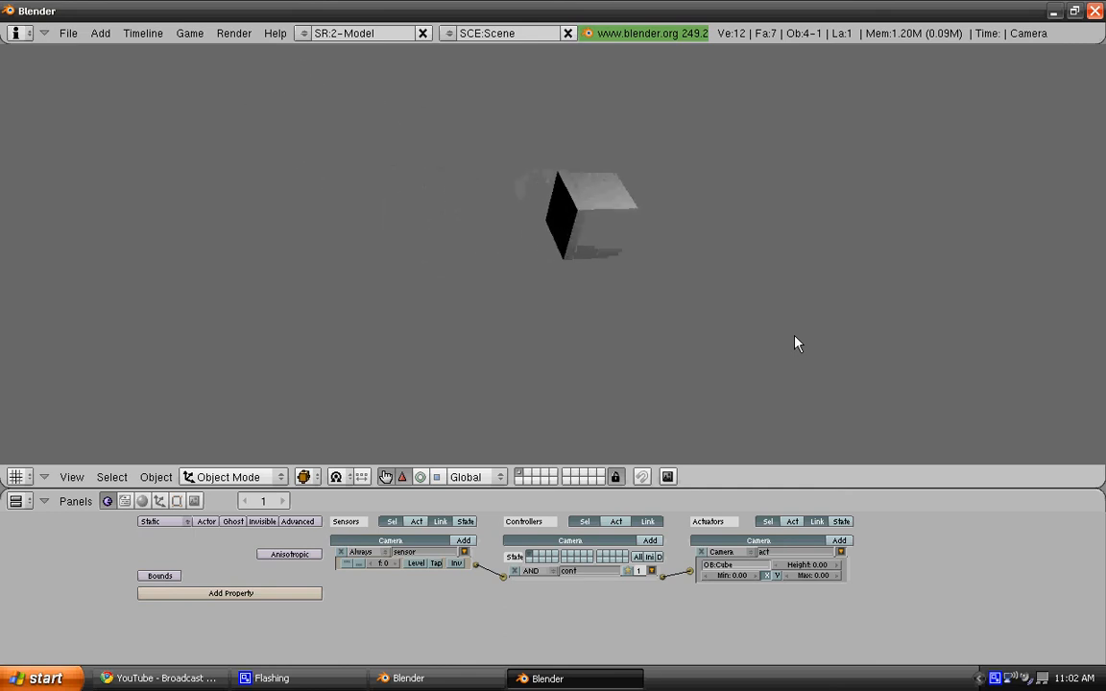
pyautogui.press('Escape')
pyautogui.click(69, 477)
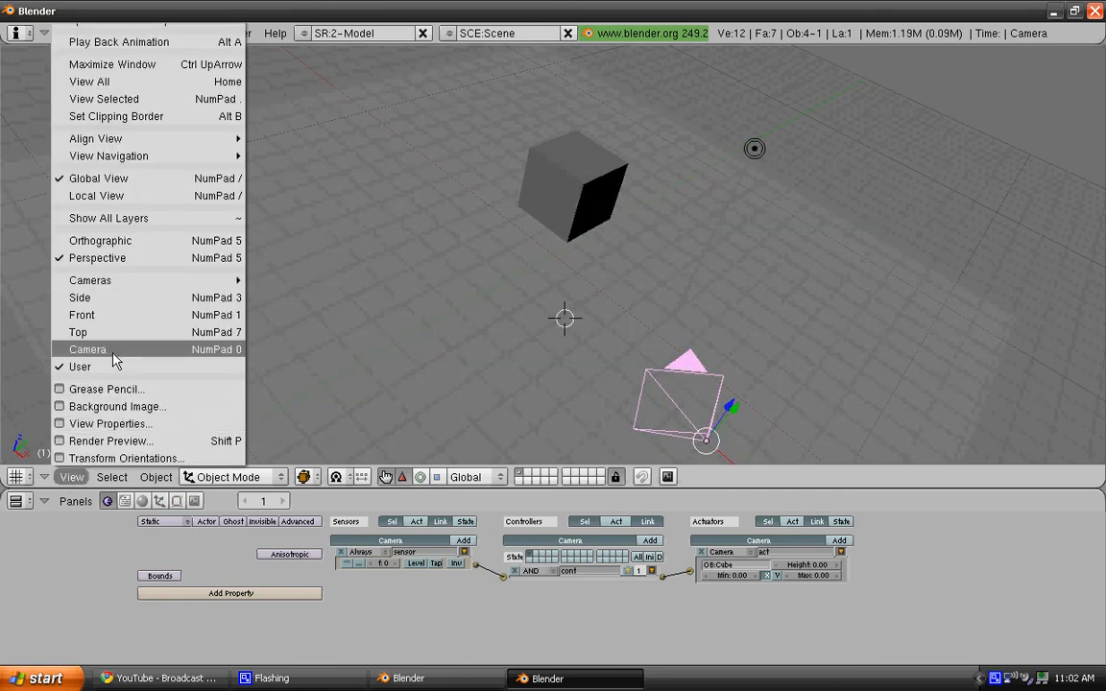
pyautogui.click(111, 352)
pyautogui.press('p')
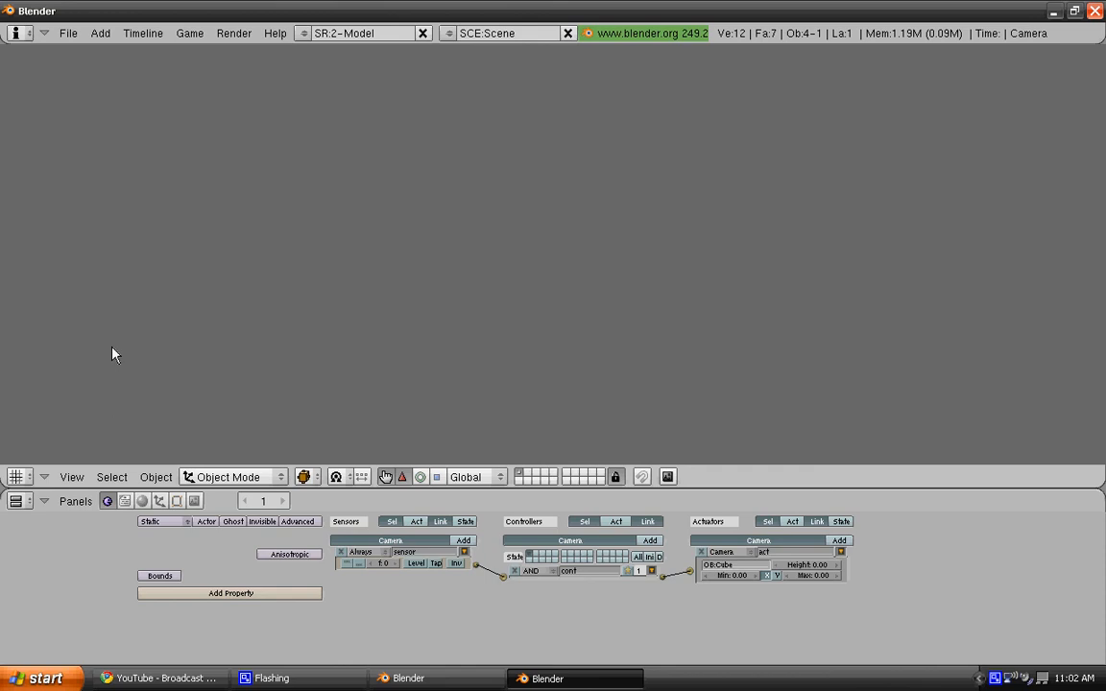
pyautogui.press('Escape')
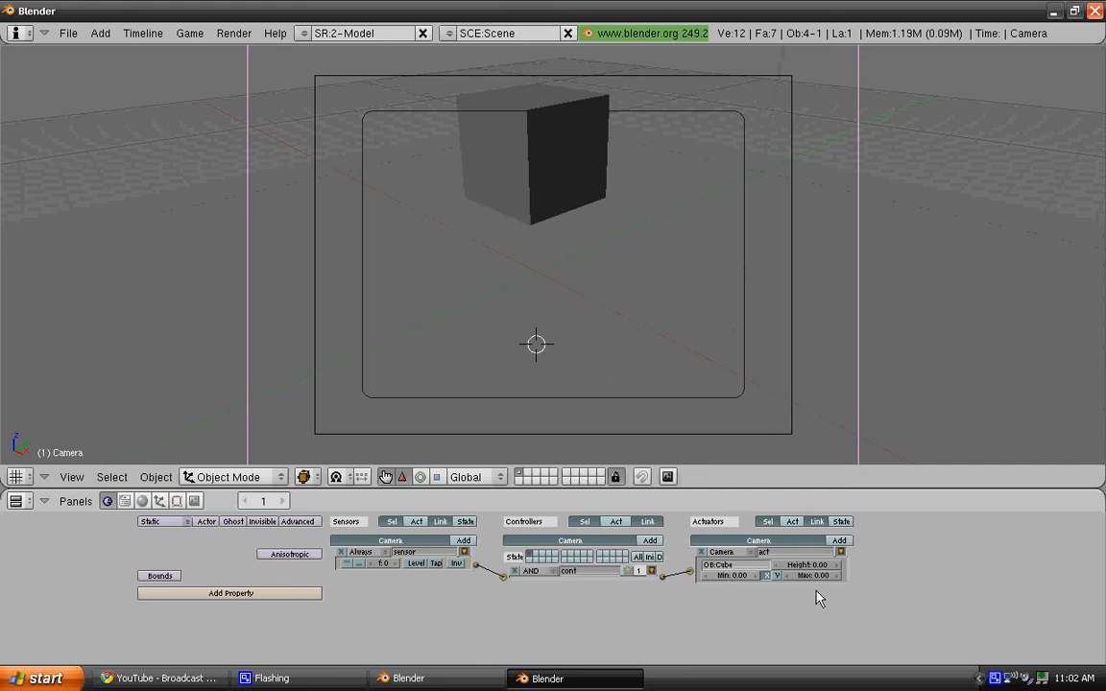
# Set the Camera actuator's Min to 7, Max to 10 and Height to 7.
pyautogui.click(732, 576)
pyautogui.press('Return')
pyautogui.click(736, 577)
pyautogui.press('Return')
pyautogui.click(819, 576)
pyautogui.write('10')
pyautogui.press('Return')
pyautogui.click(823, 567)
pyautogui.write('7')
pyautogui.press('Return')
pyautogui.press('Return')
# Run the game to test the camera following the cube, and return to editing.
pyautogui.press('p')
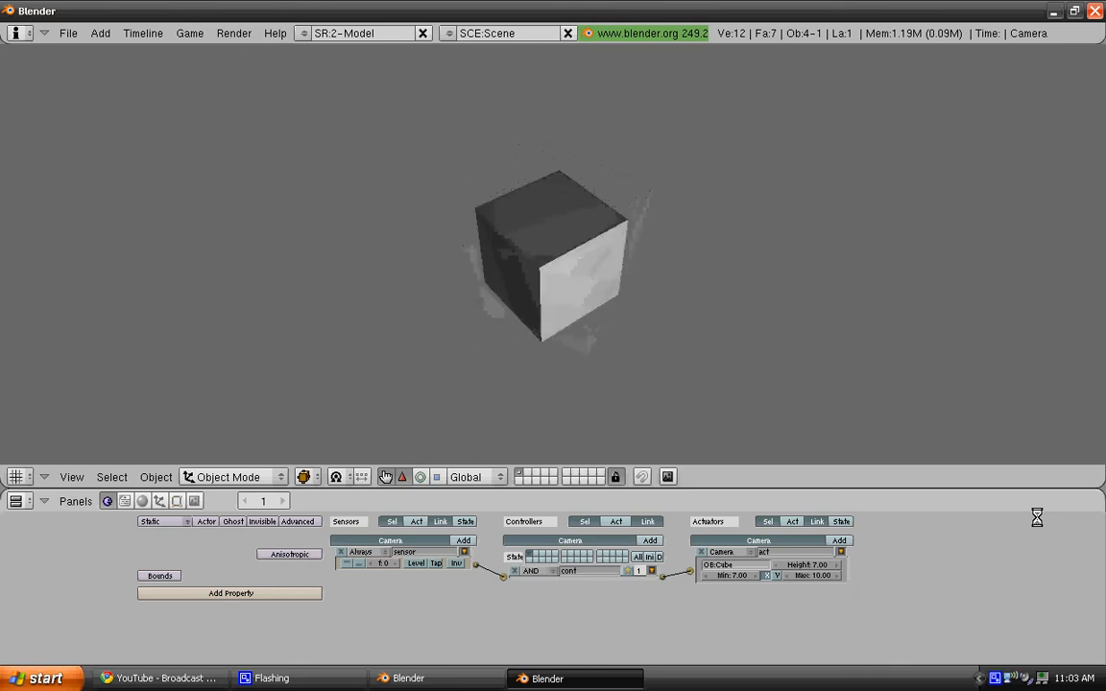
pyautogui.press('Escape')
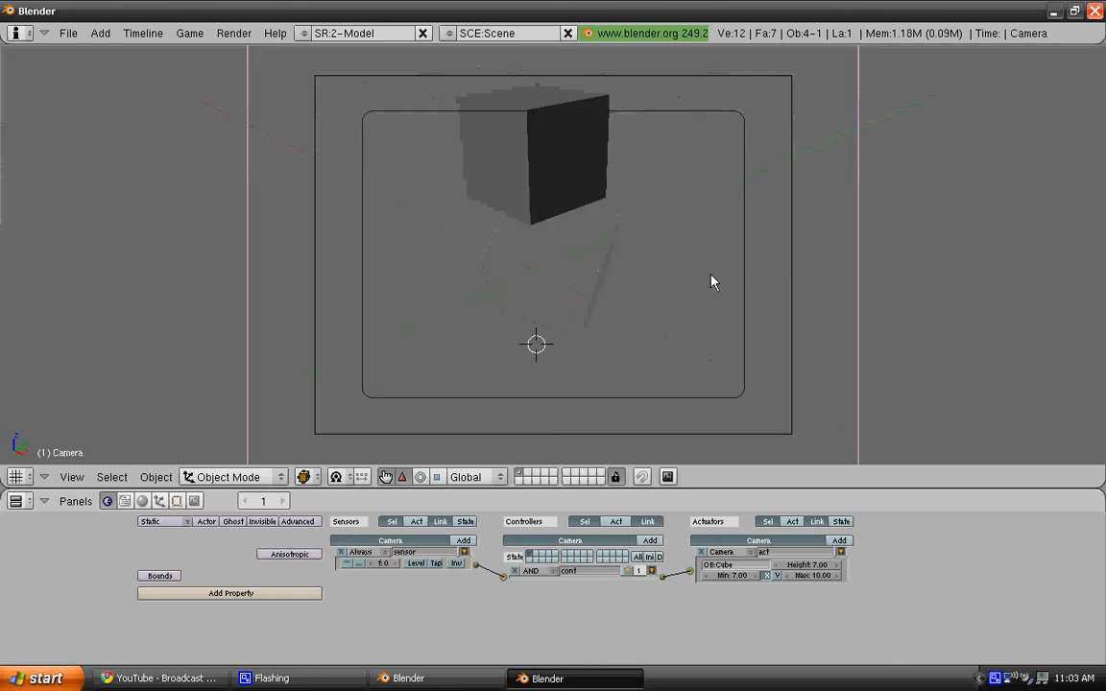
pyautogui.rightClick(860, 319)
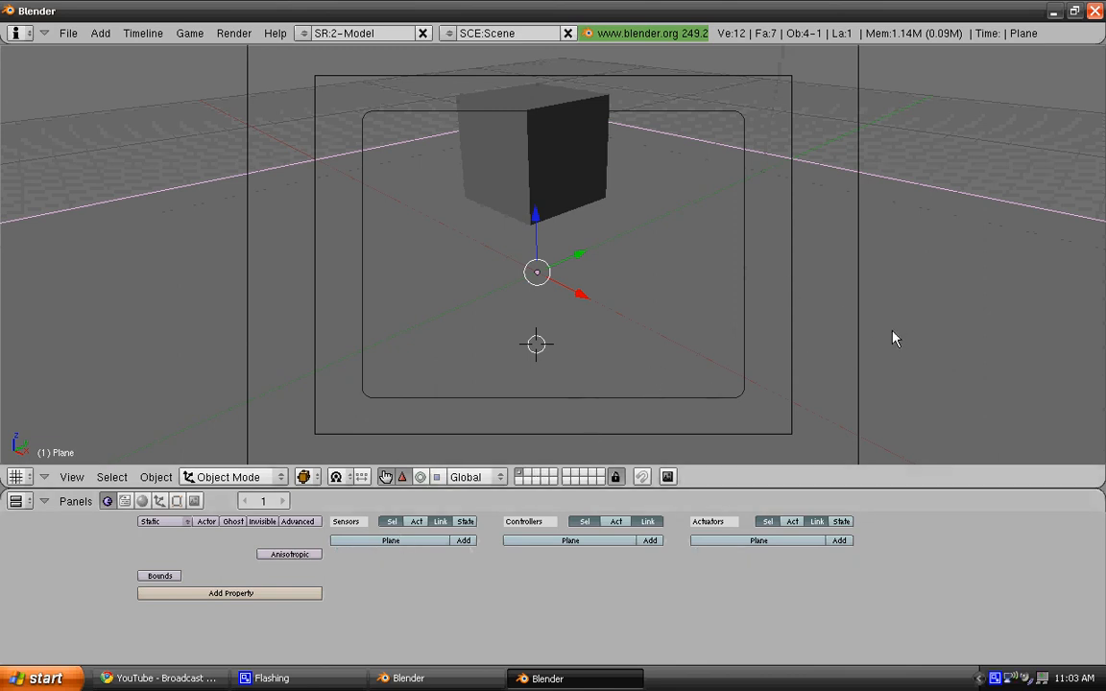
pyautogui.rightClick(1001, 677)
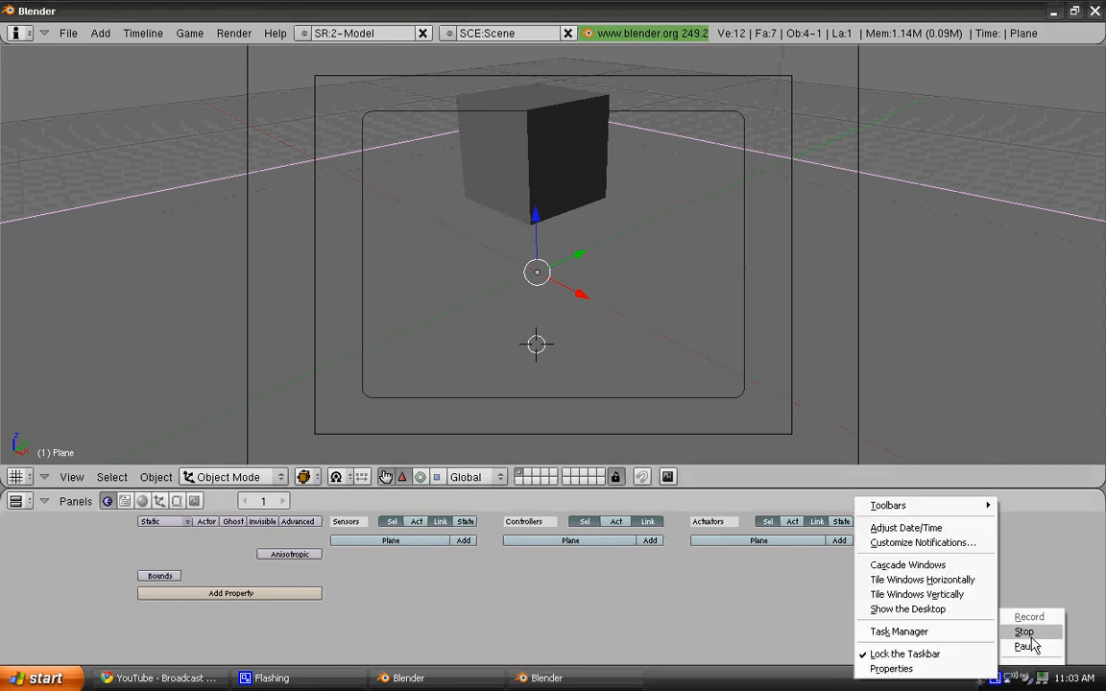